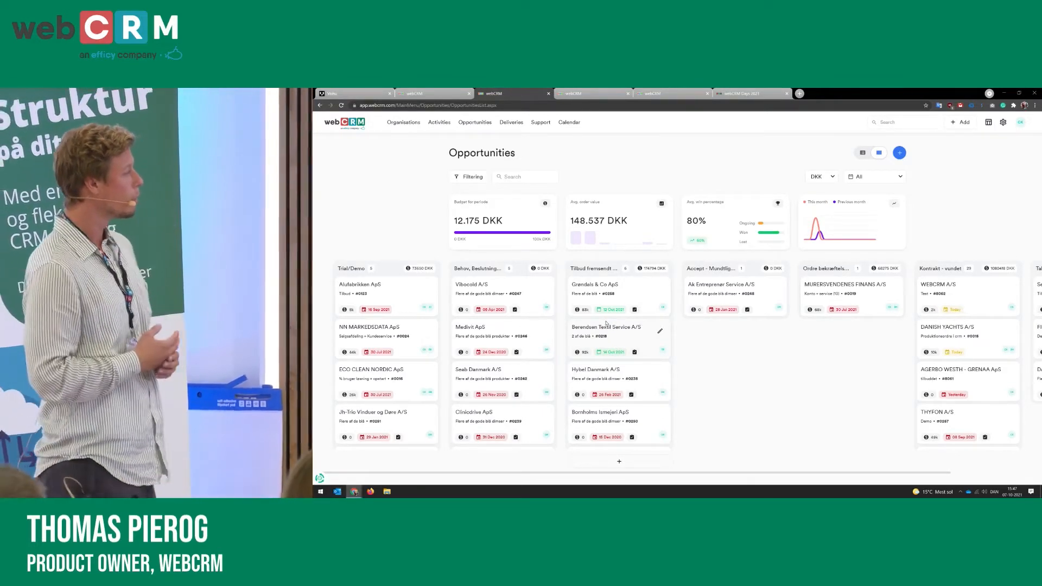
Step: Move the Berendsen Textil Service A/S opportunity card into the Accept - Mundtligt/E-mail pipeline column
drag(606, 324, 717, 281)
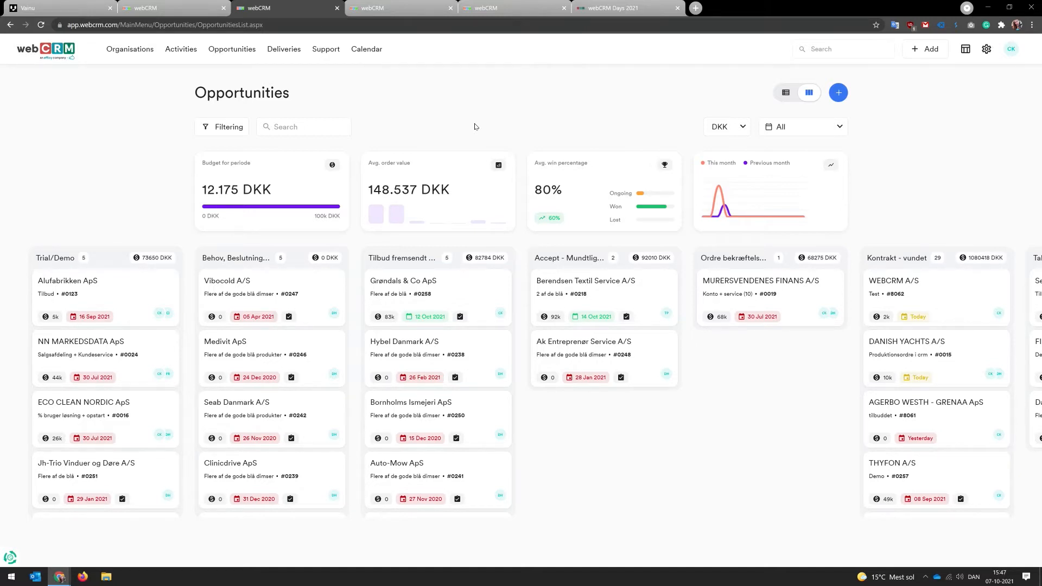
Step: Create a new opportunity for organisation WEBCRM A/S, choosing a sales responsible and entering the description Test
mouse_move(437, 224)
click(840, 95)
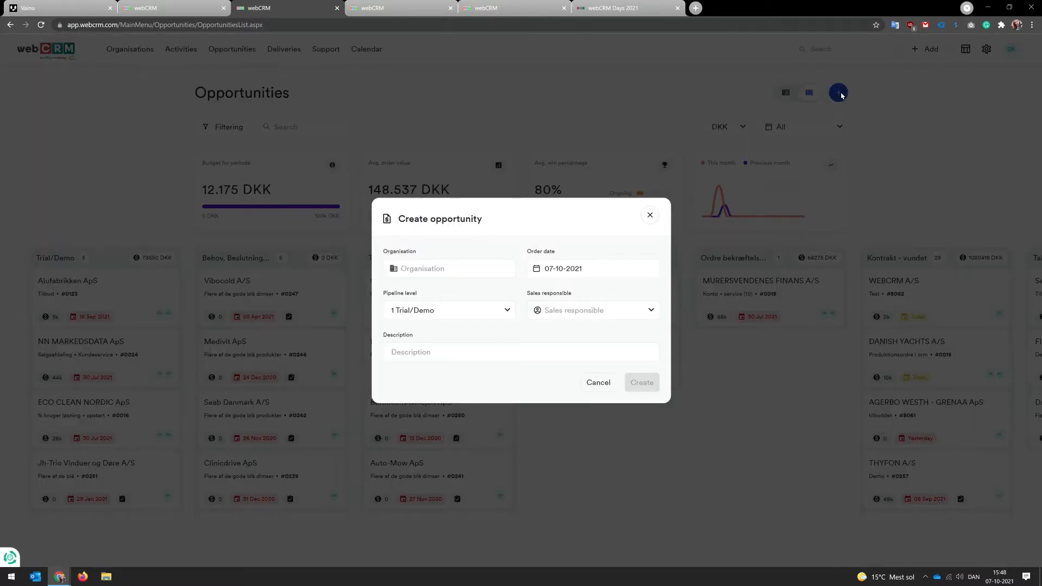
click(451, 270)
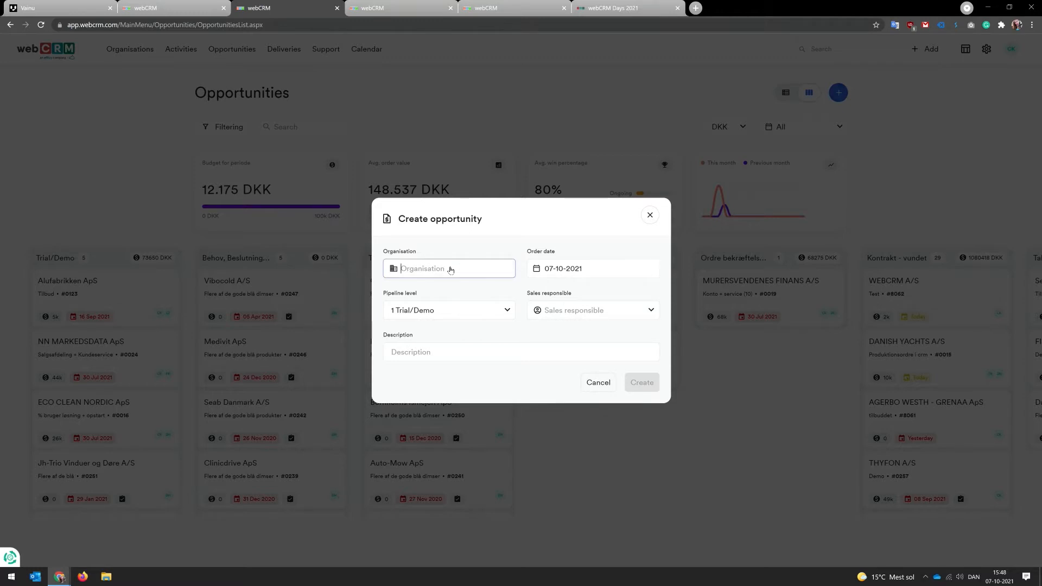
text(webcrm)
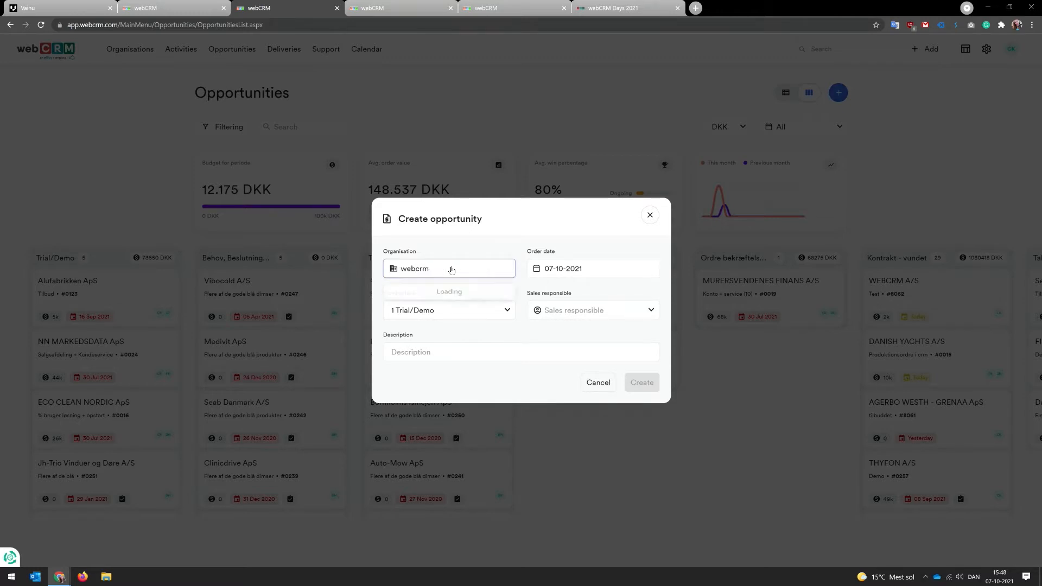
click(431, 295)
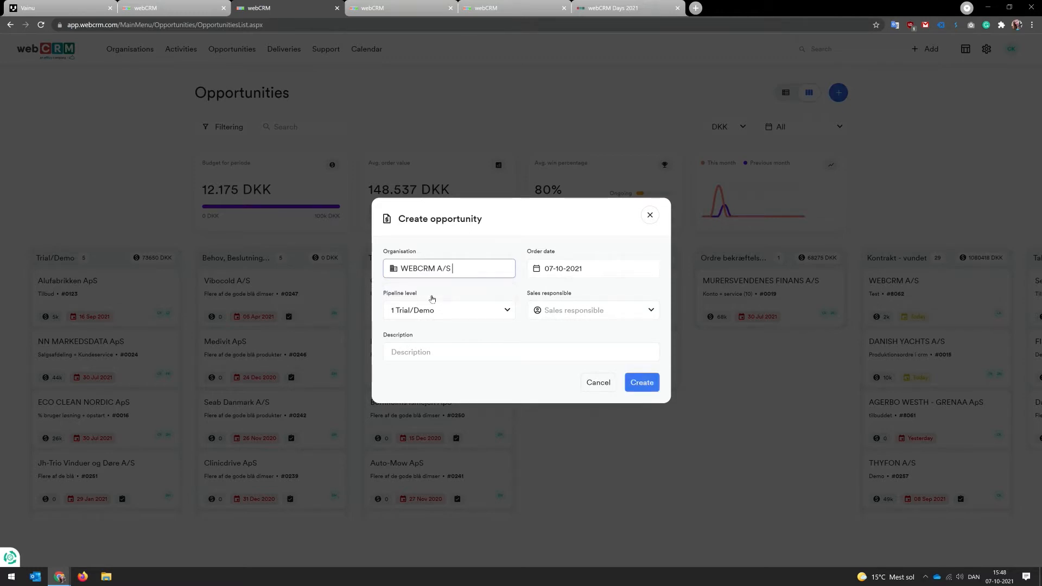
click(584, 310)
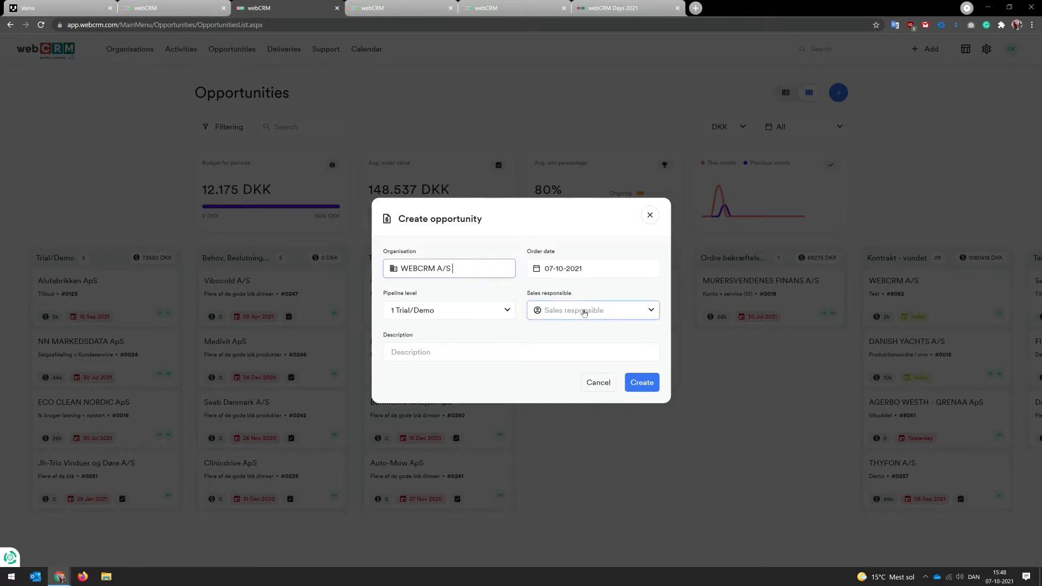
click(563, 338)
click(451, 353)
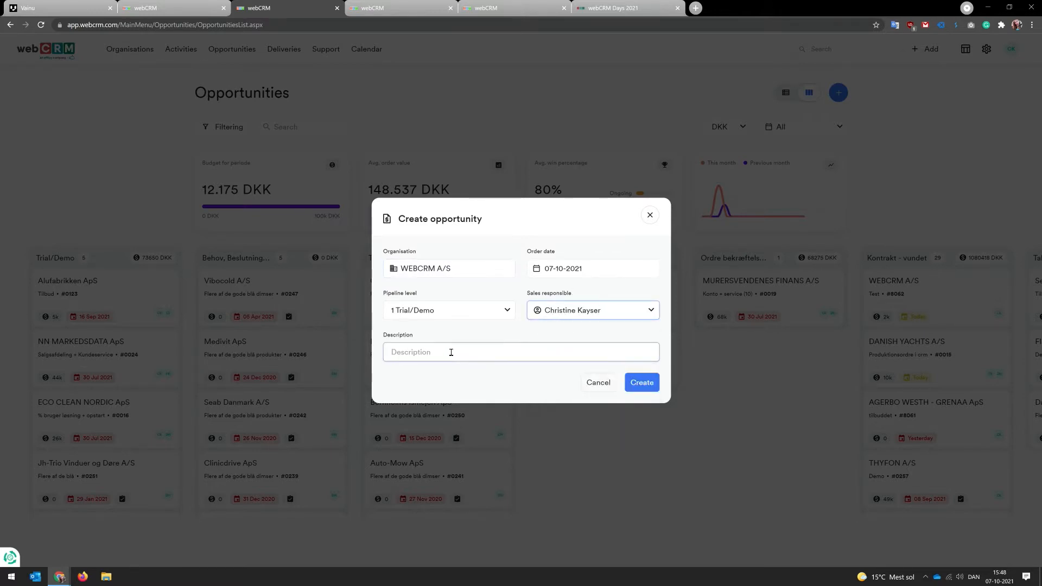
text(Test)
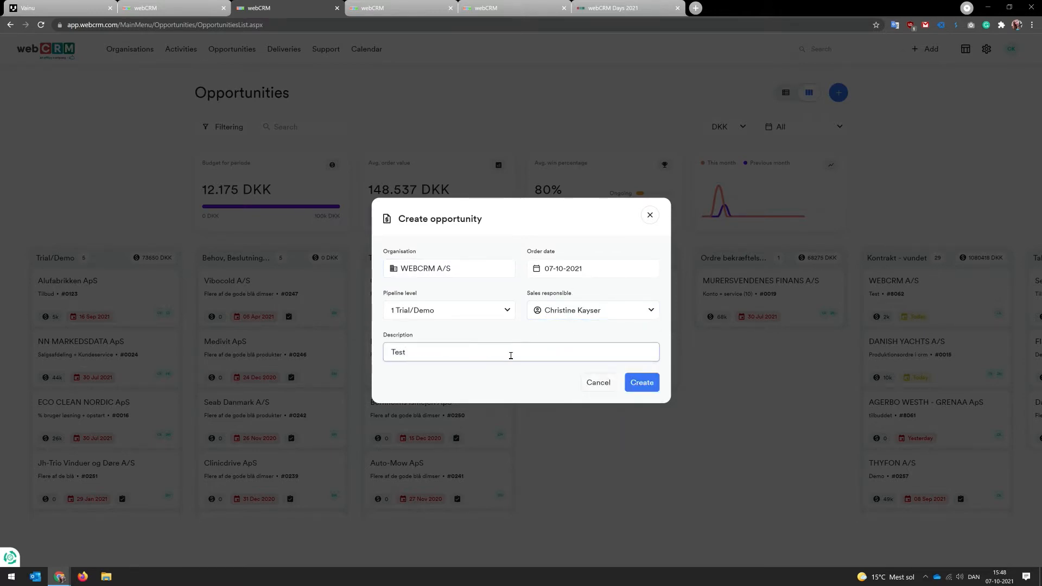
click(643, 383)
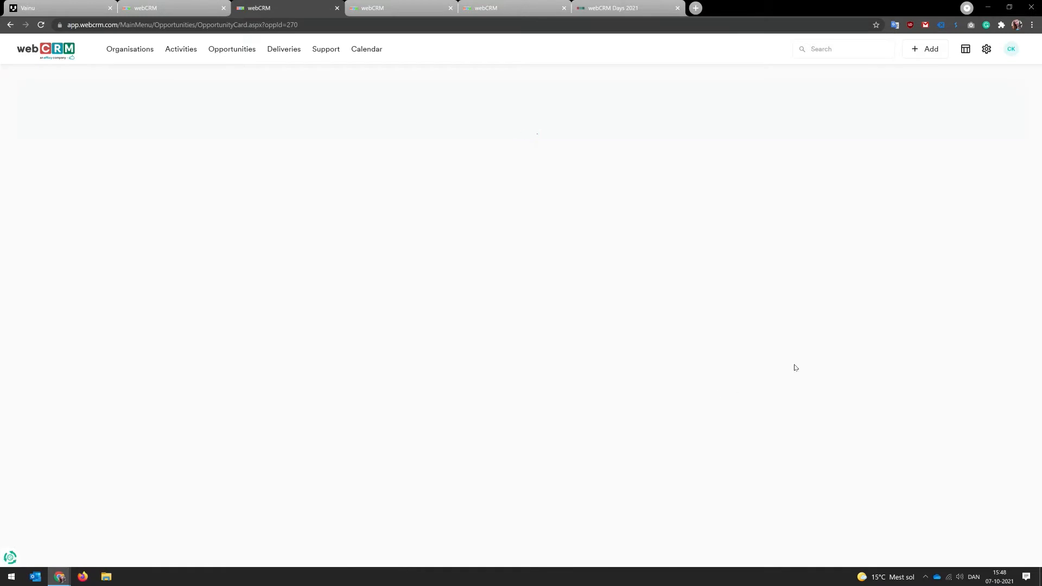
Step: Choose a contact person for the new opportunity from the organisation's contacts
scroll(909, 340, down, 1)
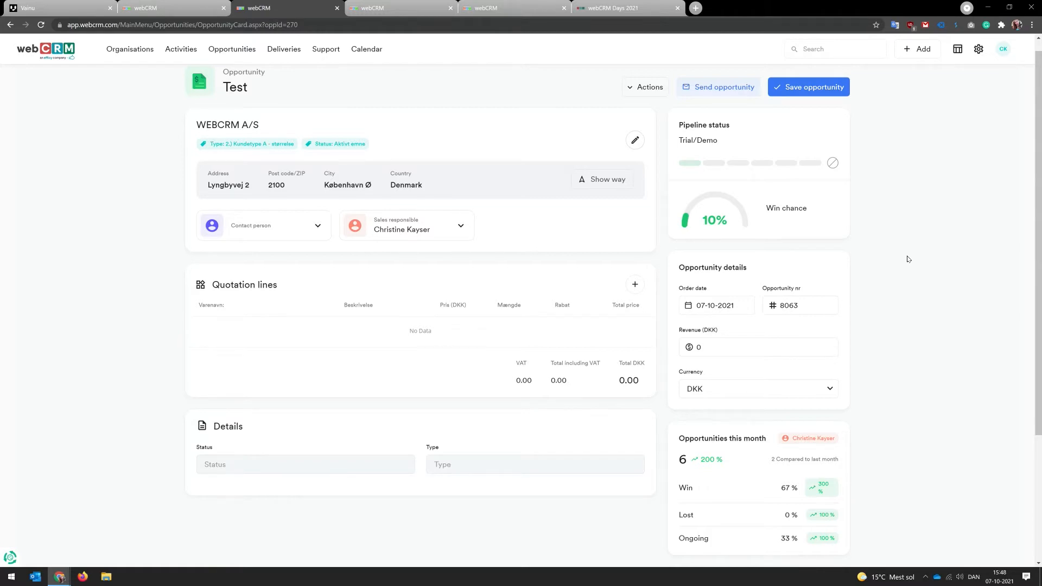
click(318, 227)
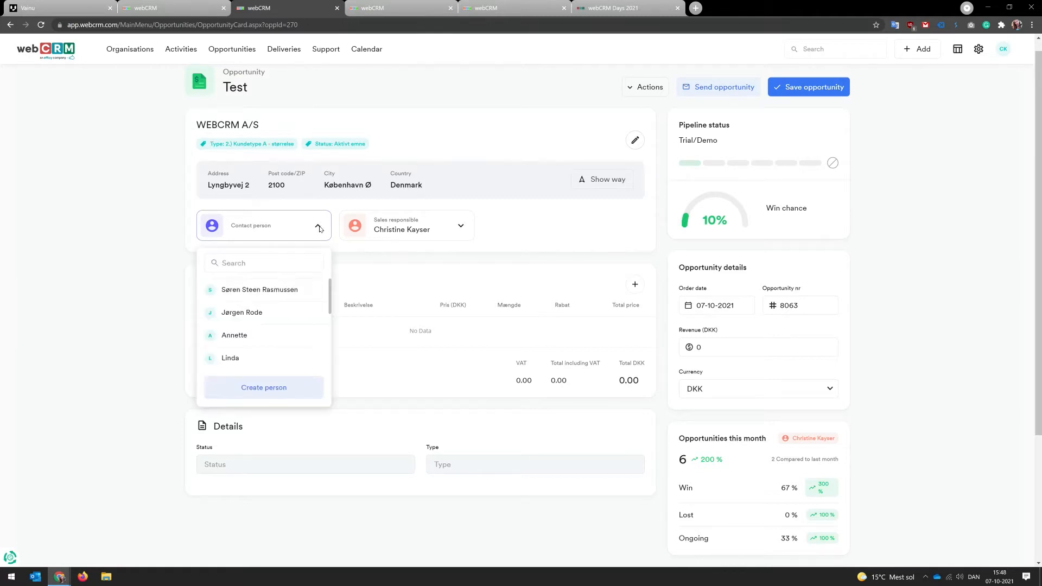
click(283, 317)
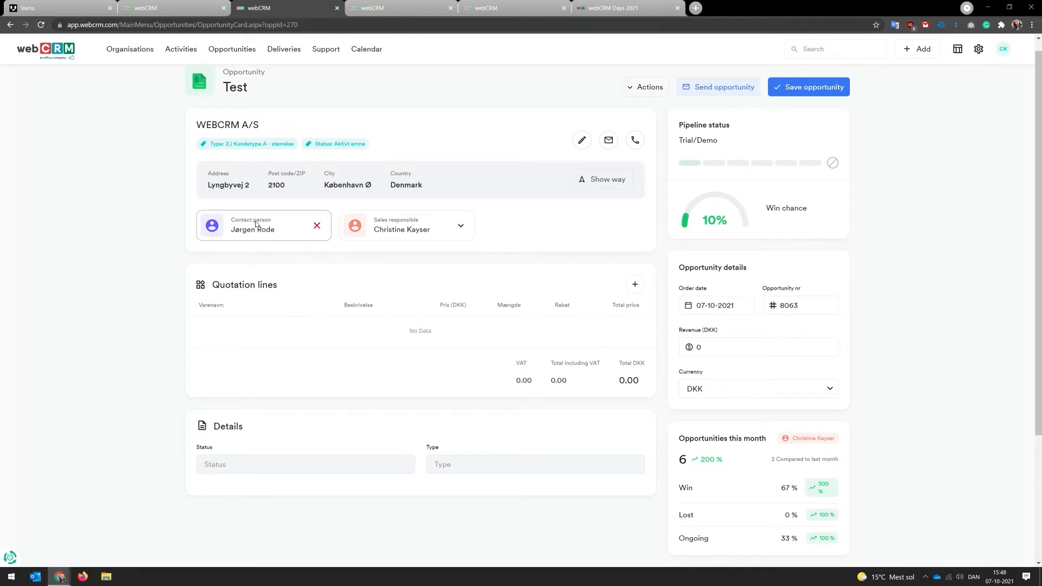
Step: Add a quotation line with item number 2 and save it
click(636, 285)
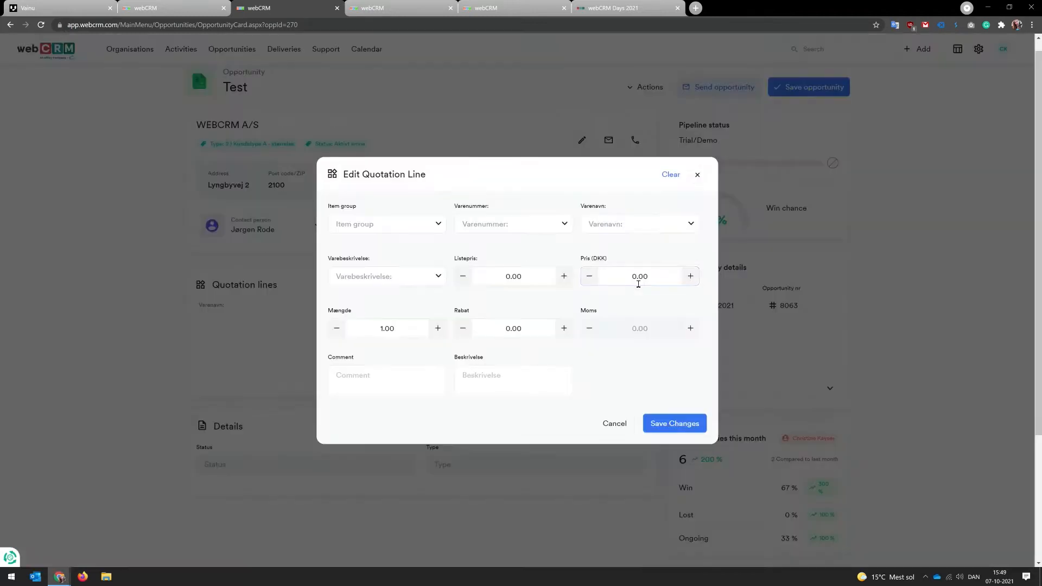
click(494, 223)
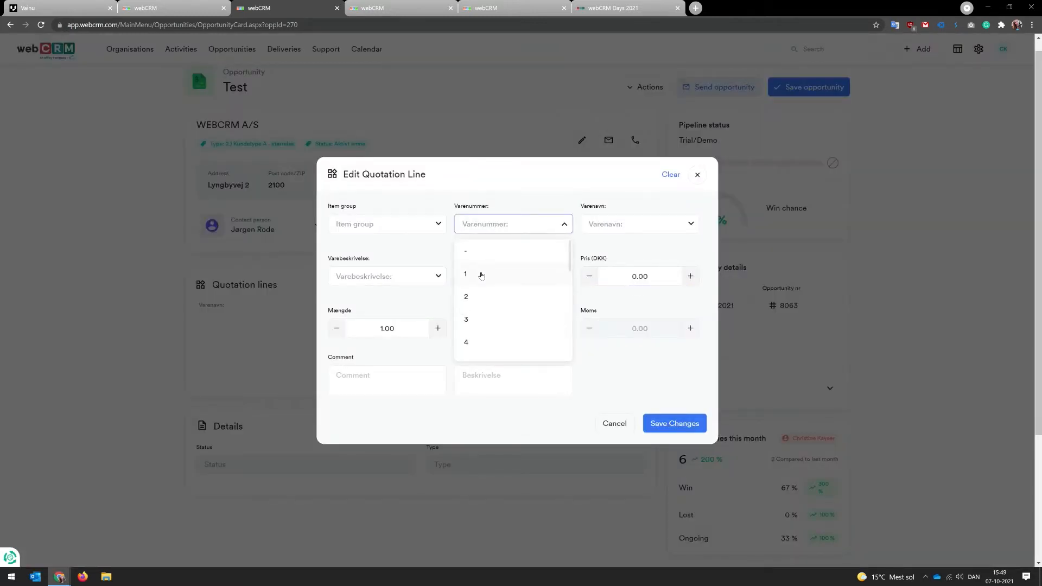
click(472, 293)
click(657, 424)
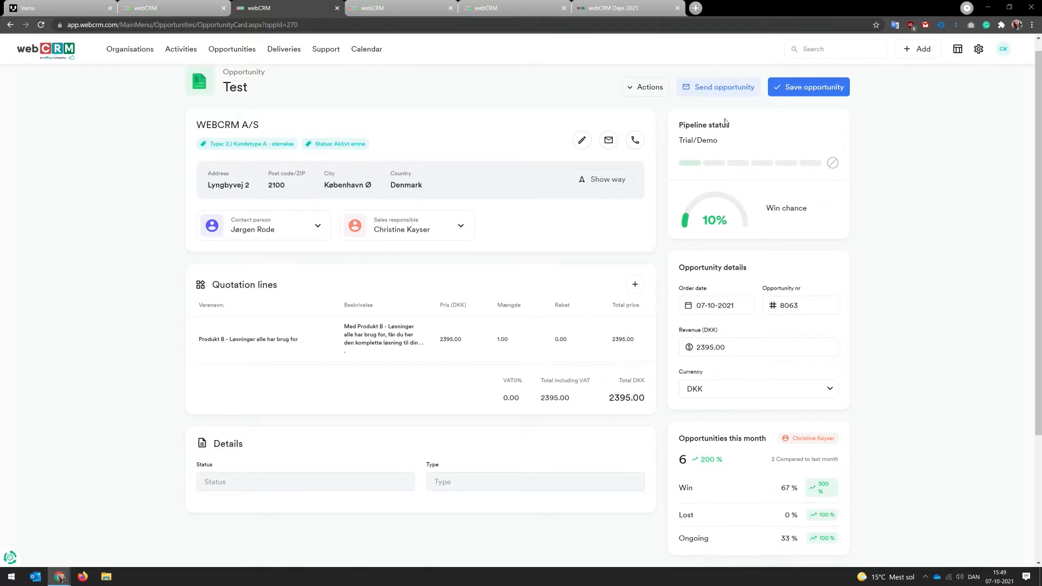
Step: Set the opportunity's pipeline status to Ordre bekræftelse sendes
click(786, 163)
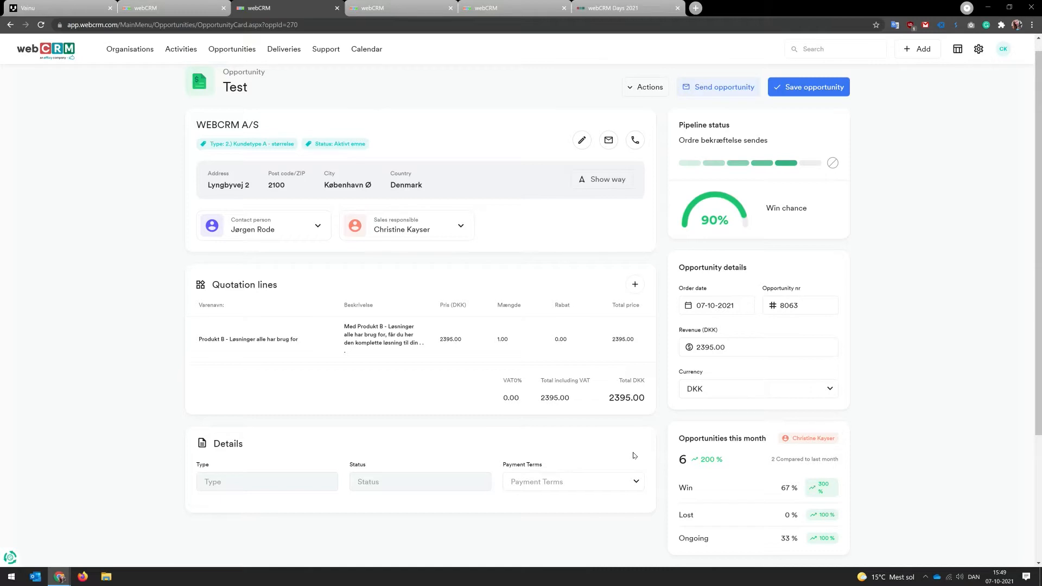
click(766, 164)
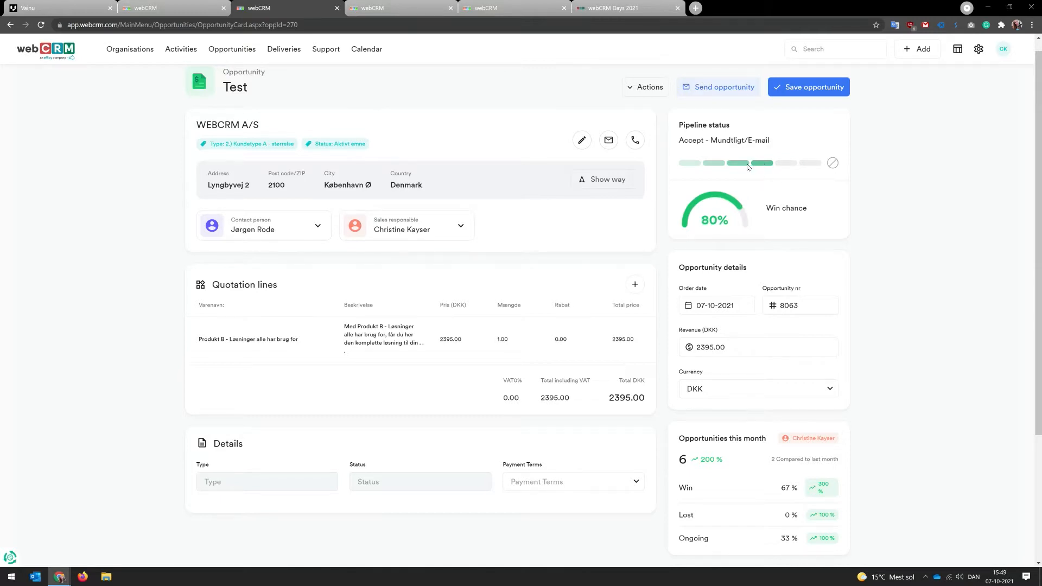
click(698, 163)
click(787, 163)
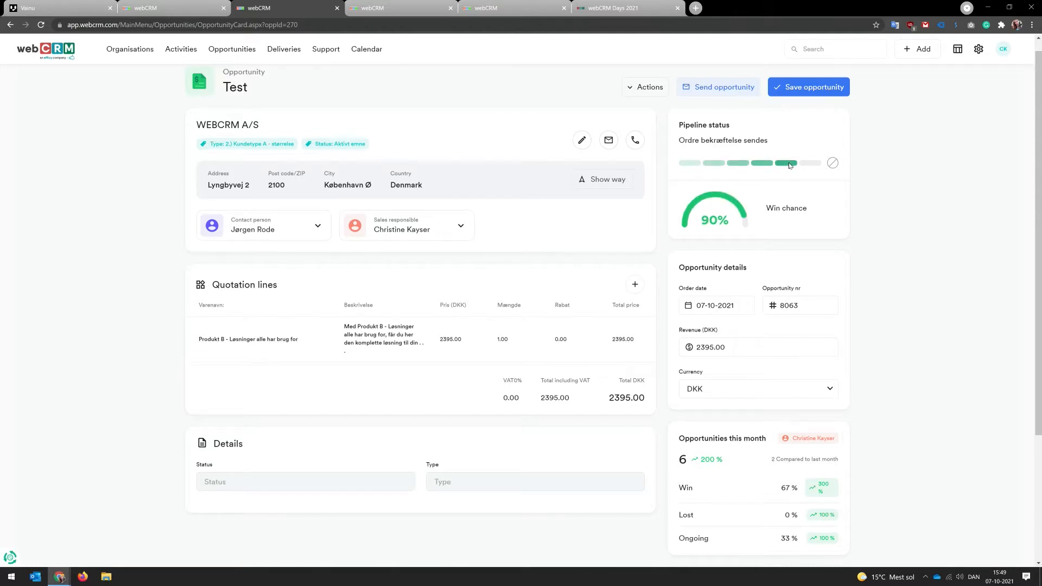
click(759, 163)
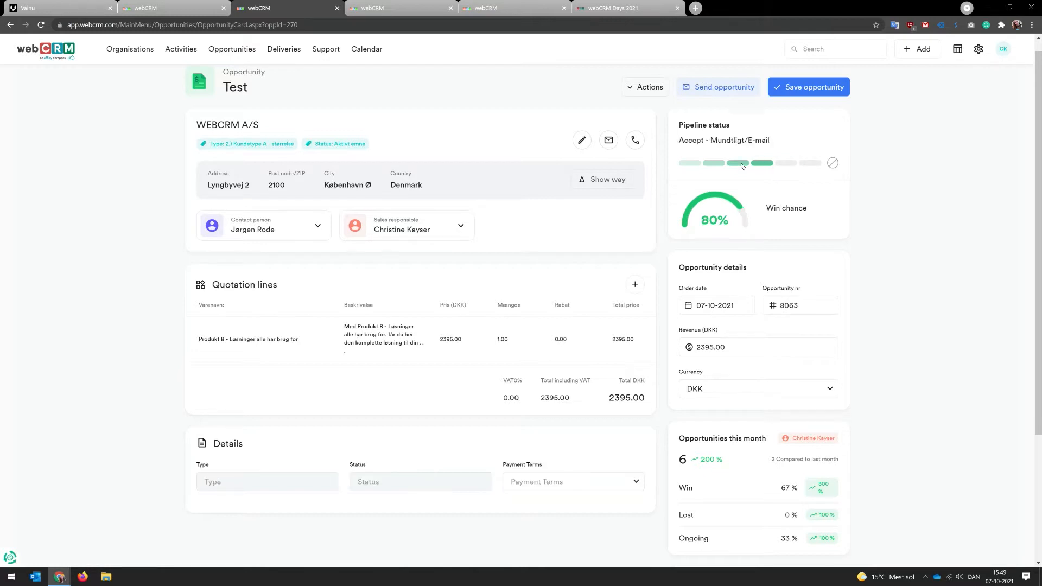
click(784, 164)
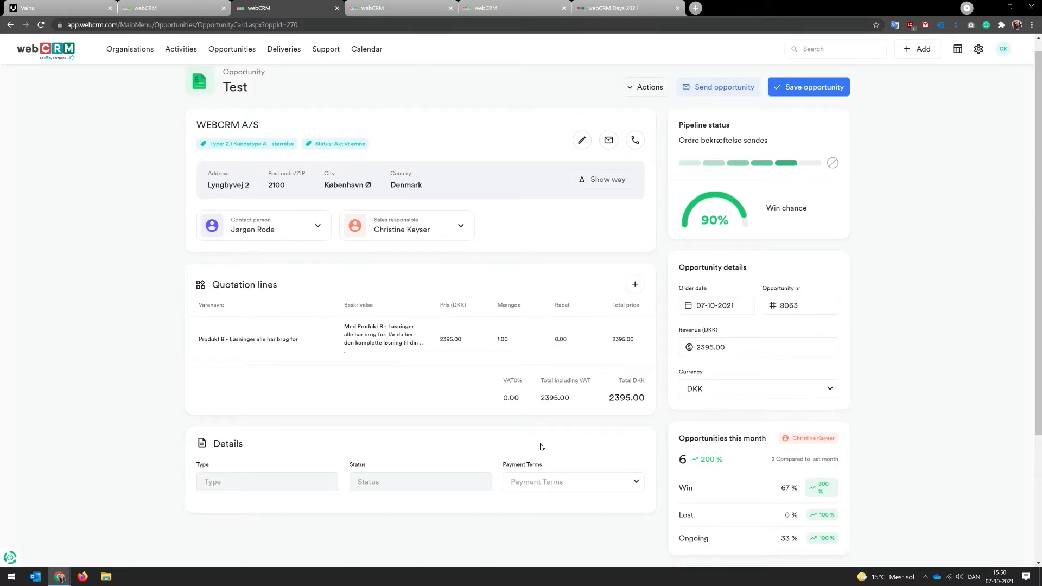
Step: Set the payment terms to Net 7 - Payment seven days after invoice date
click(553, 483)
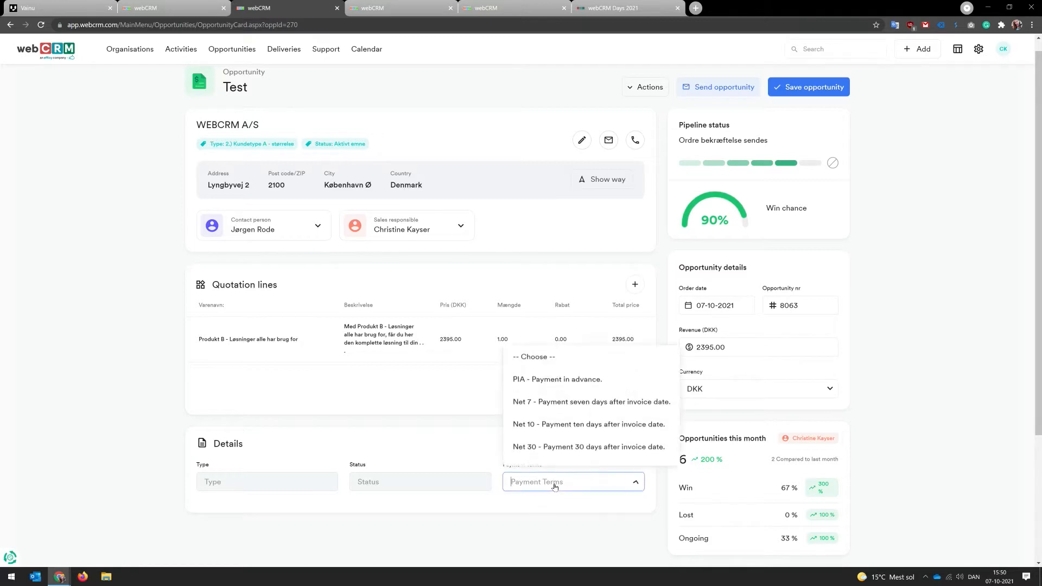
click(558, 404)
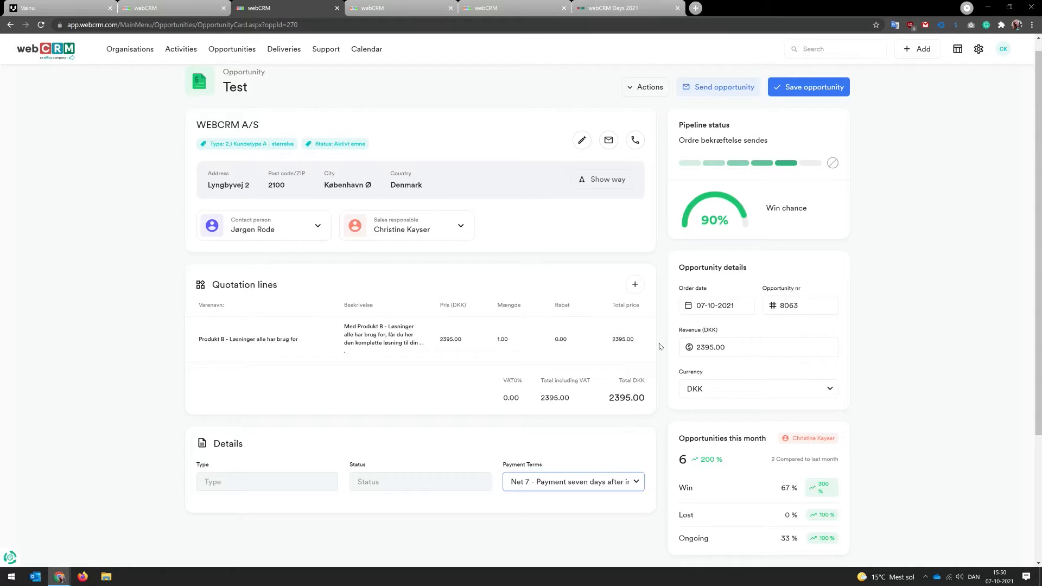
Step: Open the send-opportunity layout, apply the Tilbuds skabelon template, and review the generated offer
click(742, 87)
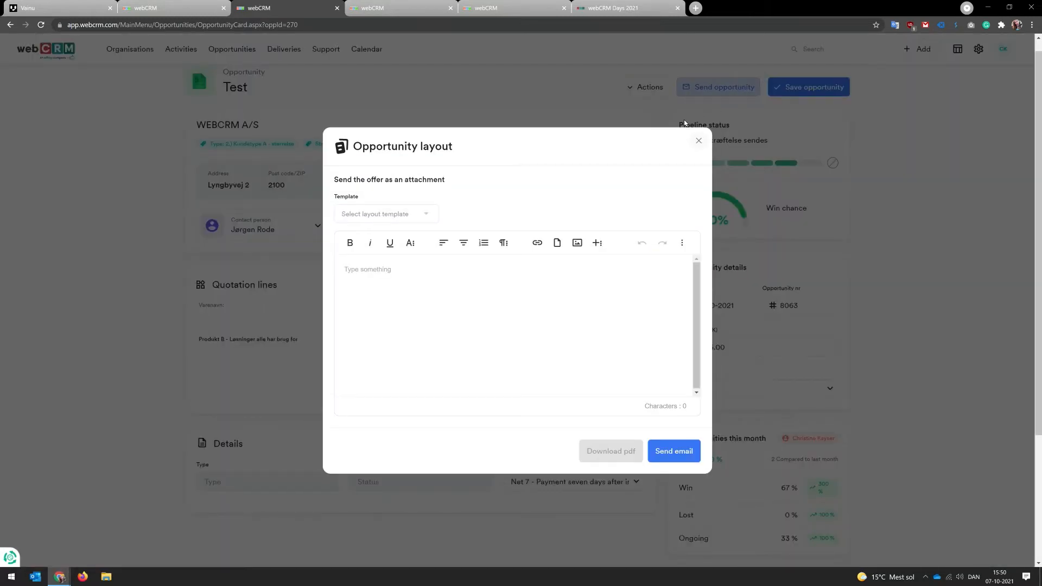
click(414, 216)
click(343, 231)
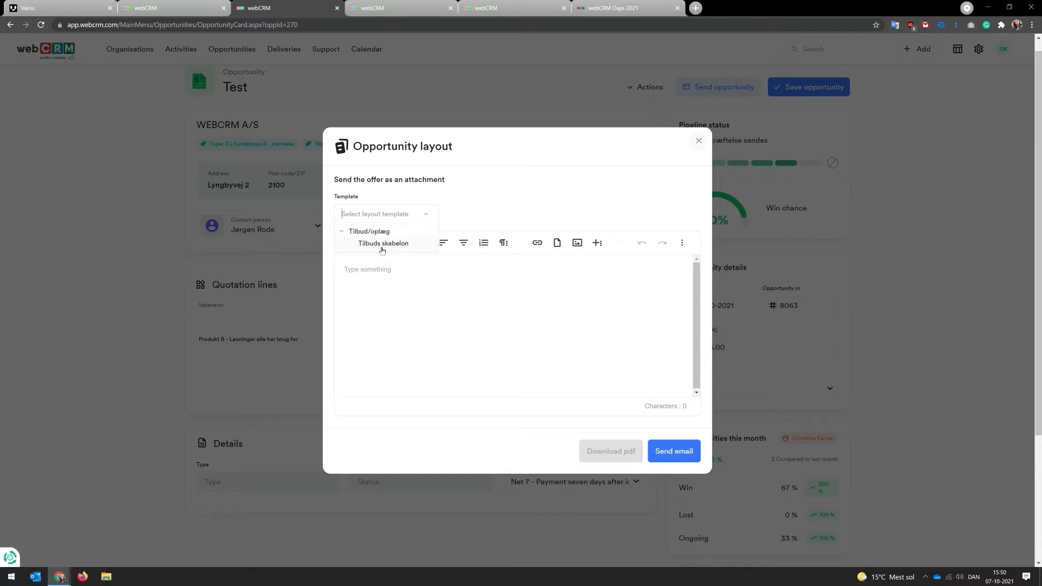
click(382, 243)
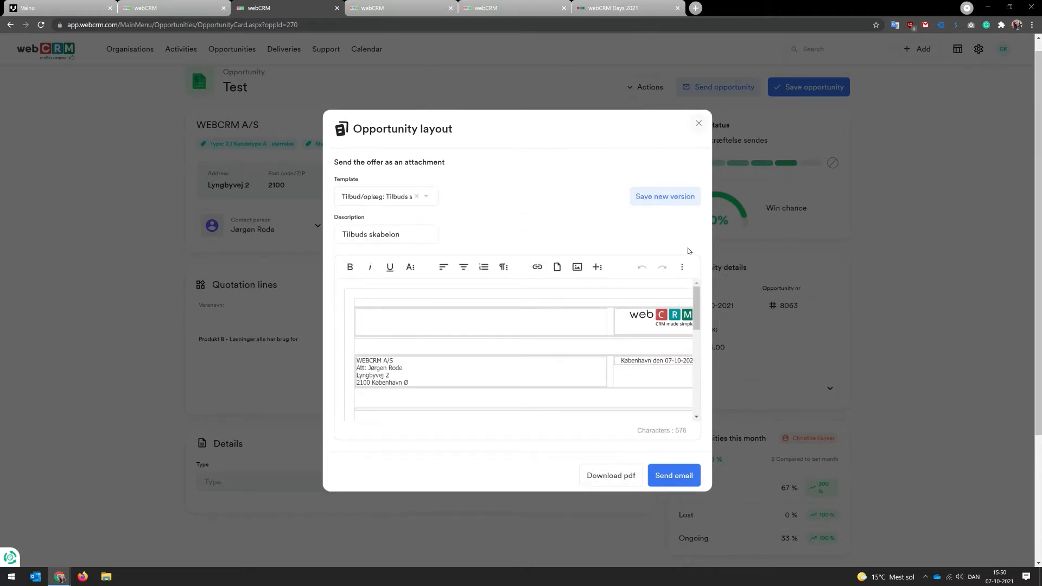
scroll(614, 357, down, 5)
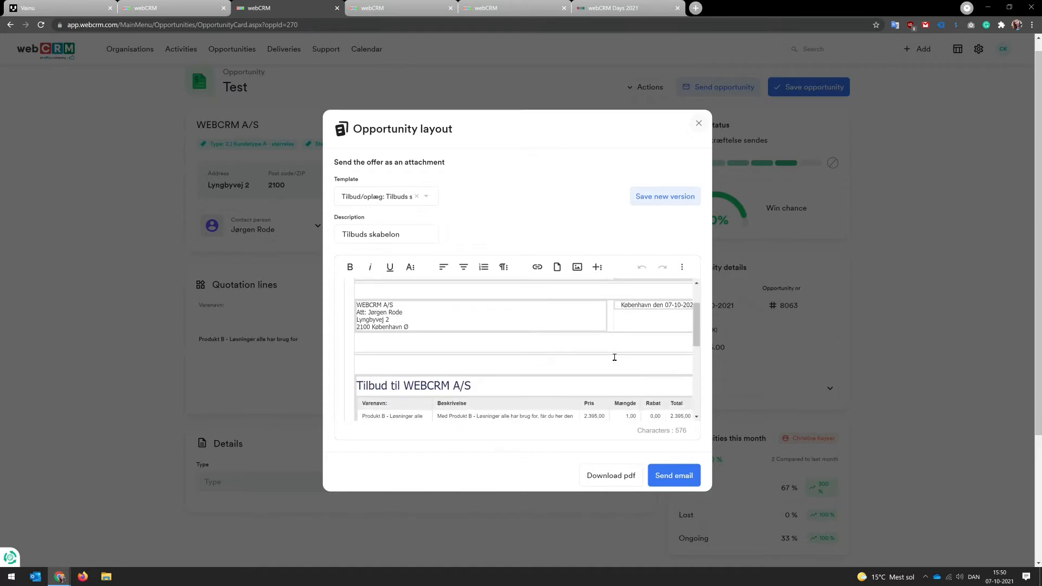
scroll(614, 357, down, 5)
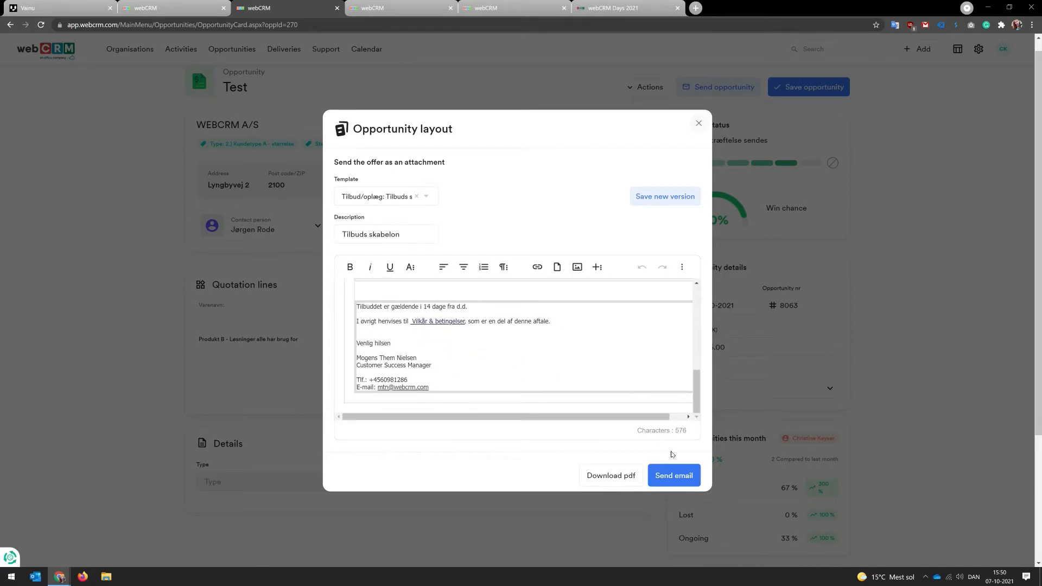
Step: Start an email for the offer and apply the Generel E-mail: Ordrebekræftelse template, then review the message
click(681, 470)
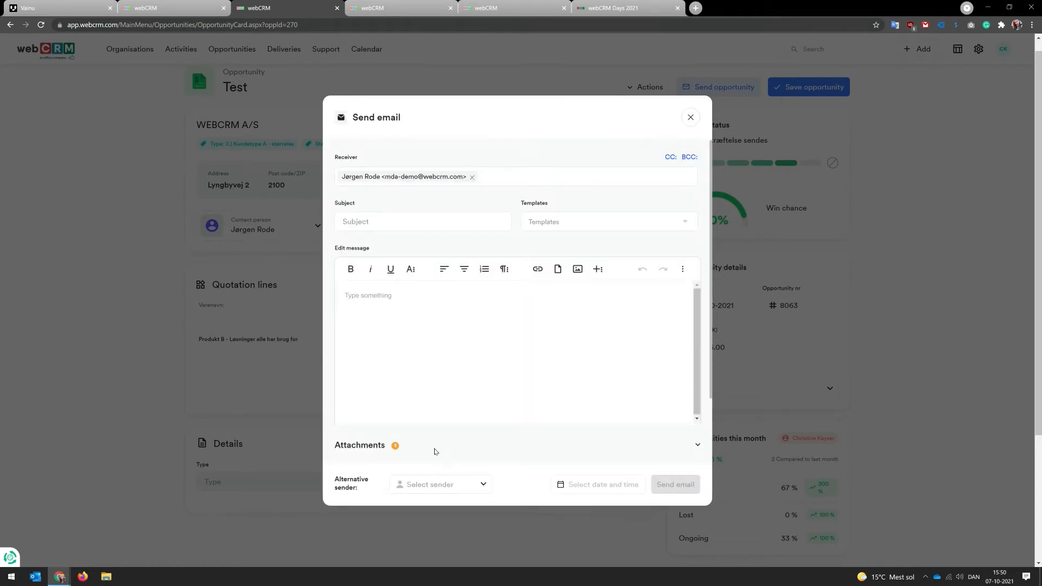
scroll(415, 449, down, 1)
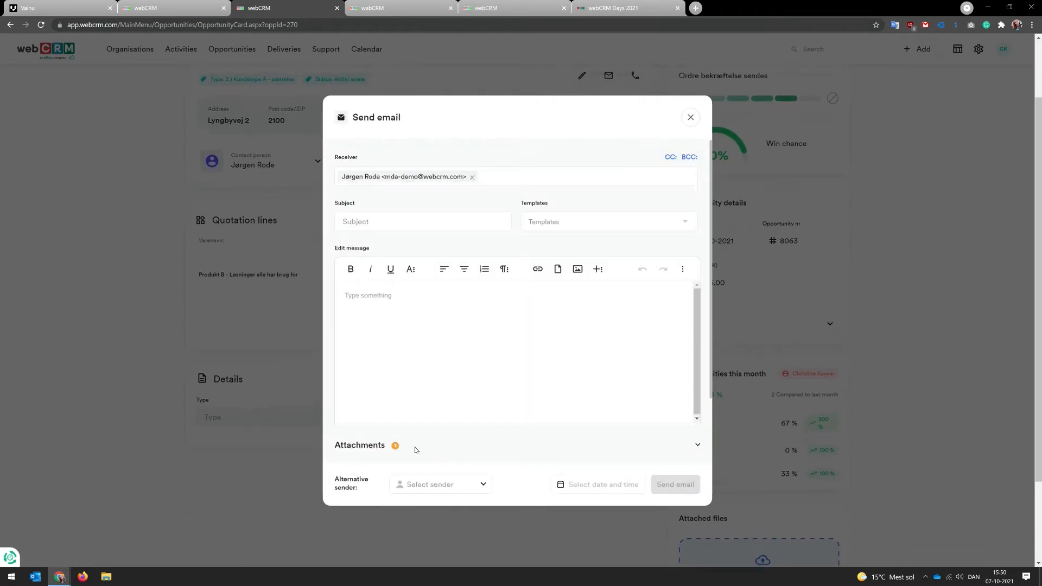
triple_click(712, 348)
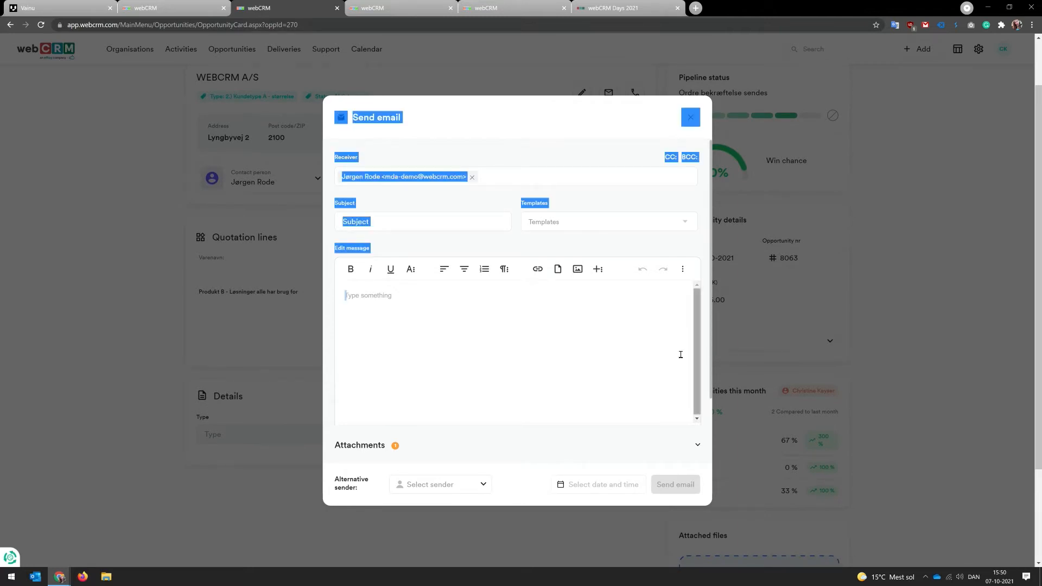
click(597, 193)
click(586, 224)
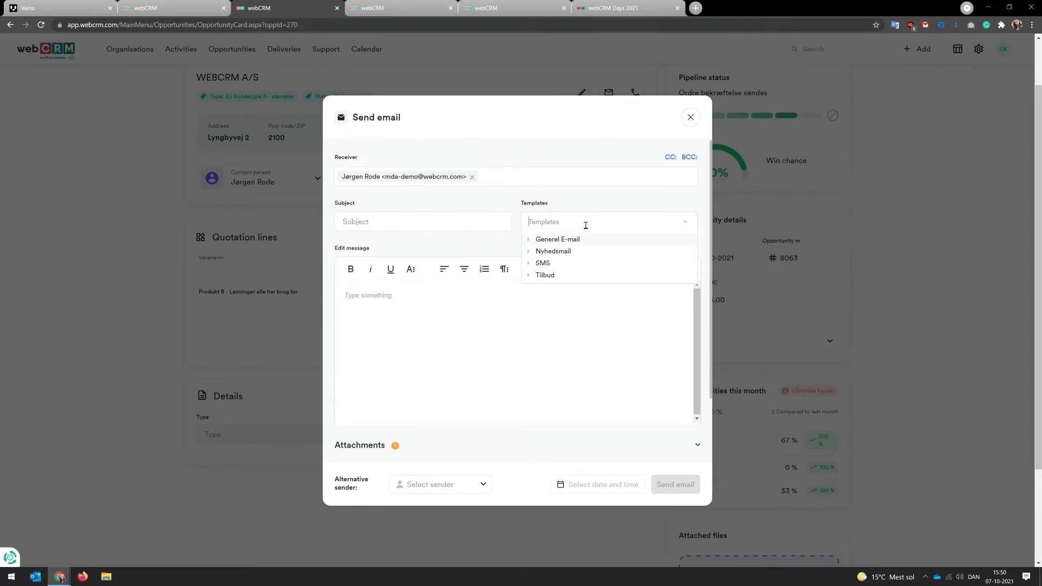
text(ord)
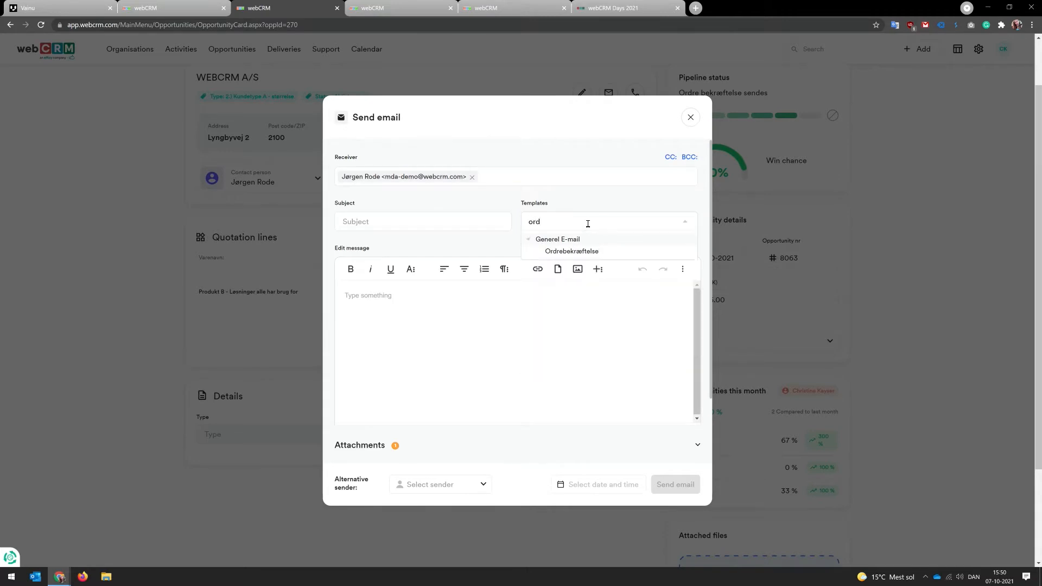
click(587, 251)
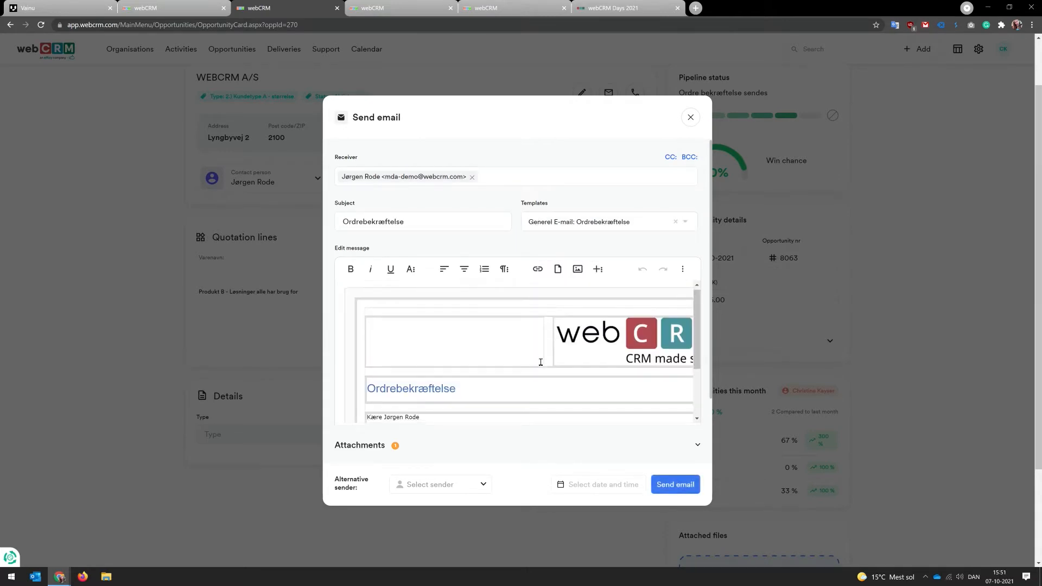
scroll(542, 363, down, 2)
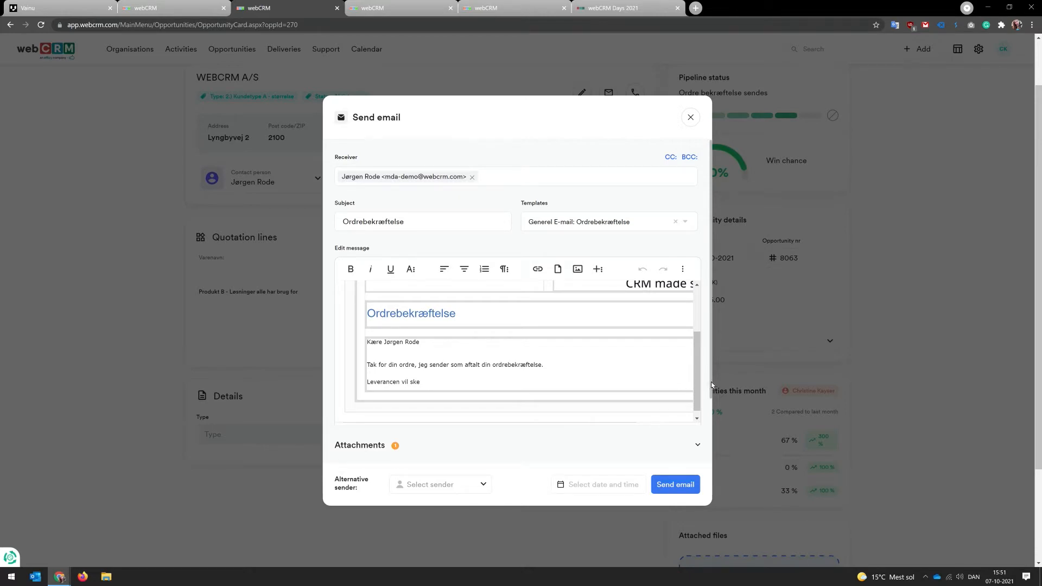
scroll(711, 382, down, 1)
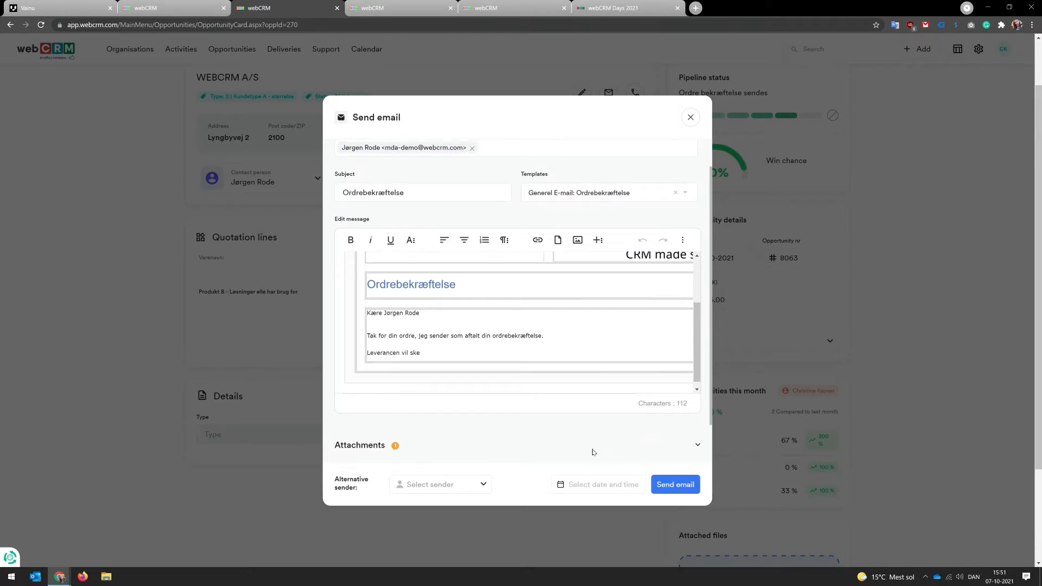
Step: Review the email's attachments, add-files options and alternative sender choices, then close the email without sending
click(697, 444)
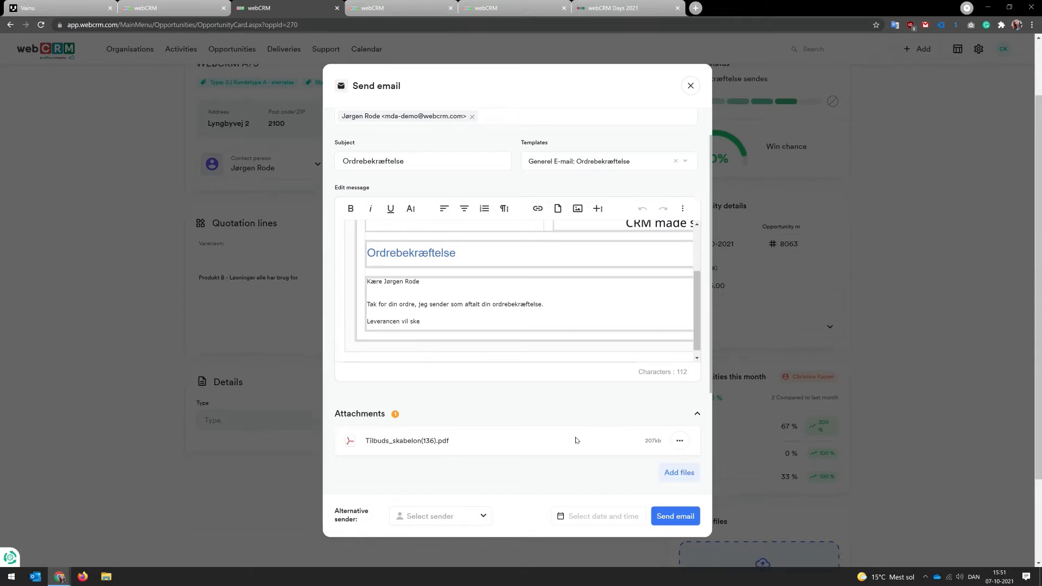
click(677, 476)
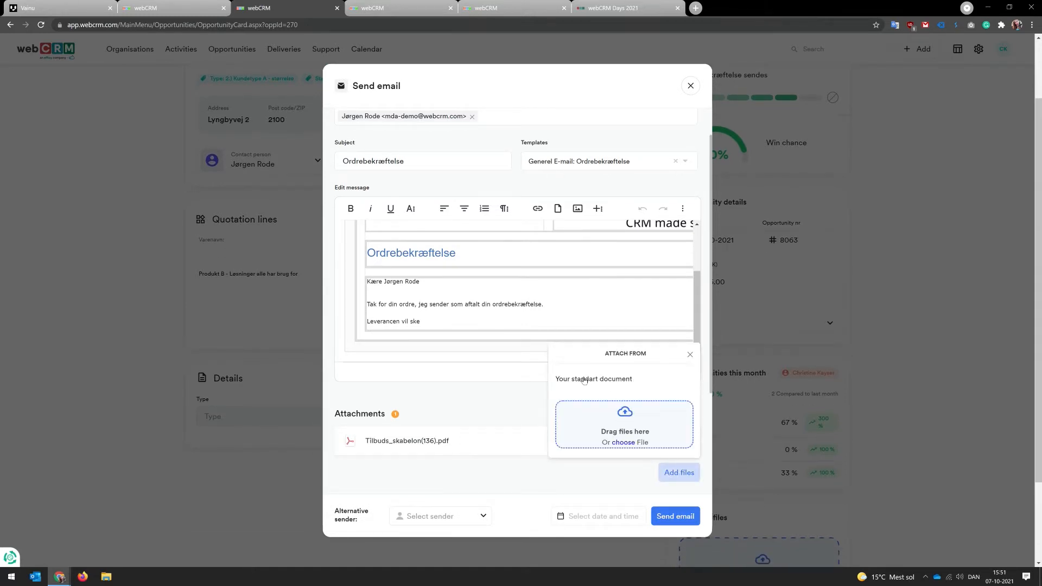
click(691, 356)
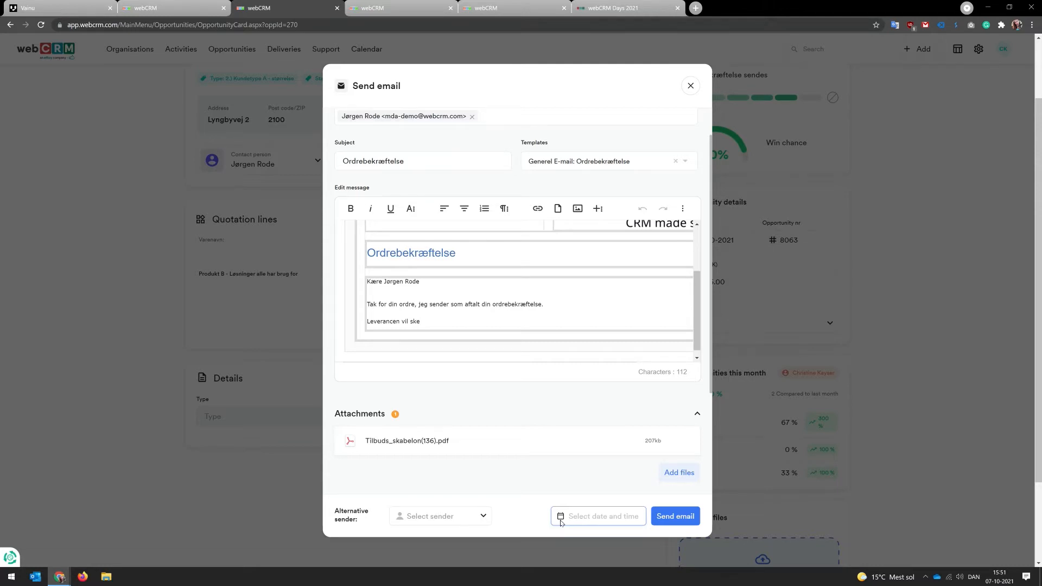
click(480, 517)
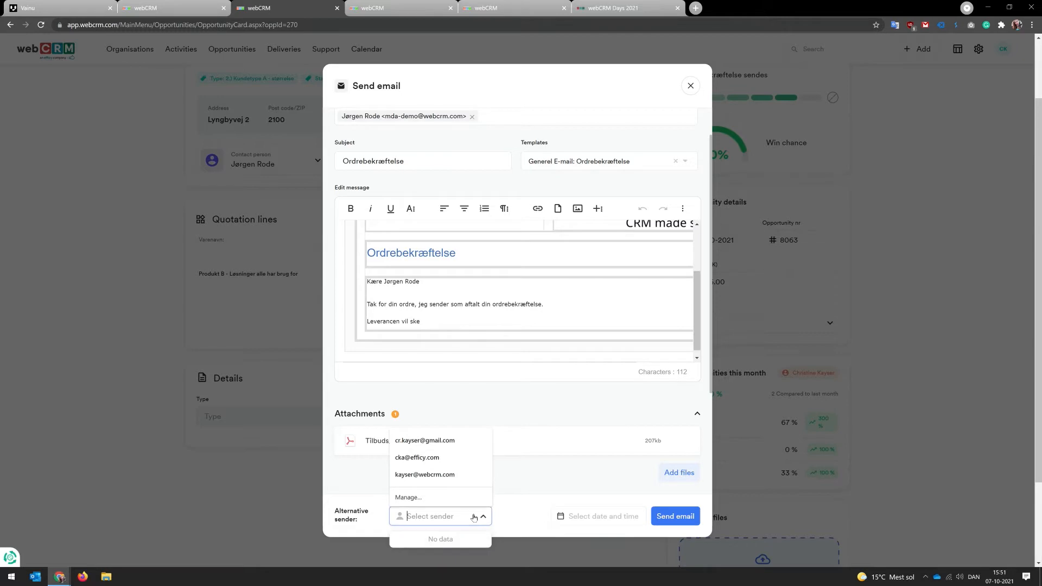
click(526, 487)
click(691, 86)
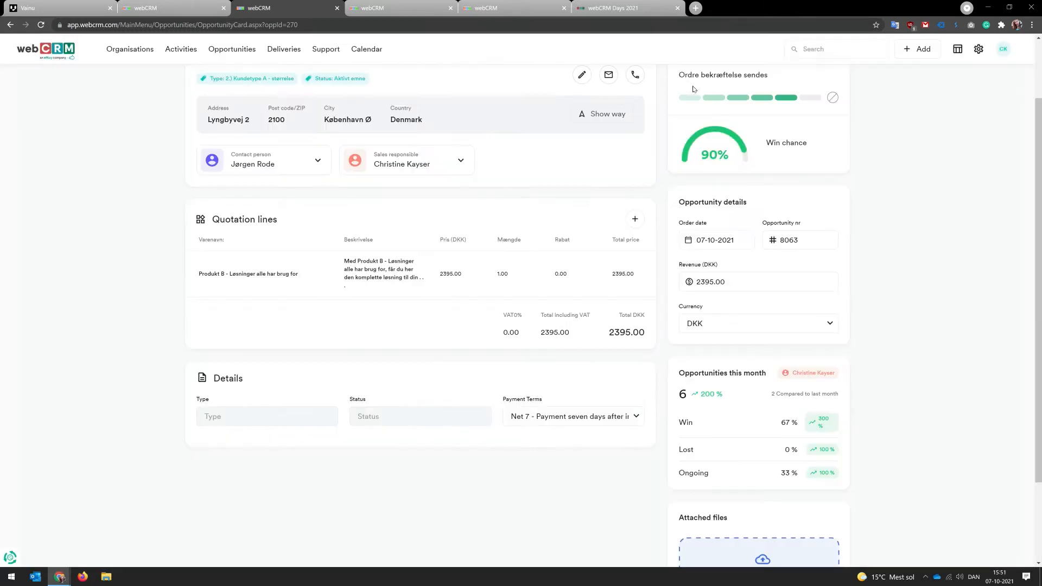
Step: Open the lost-opportunity dialog, choose reason Delivery time and lost to Competition 1, then cancel it
scroll(871, 126, up, 2)
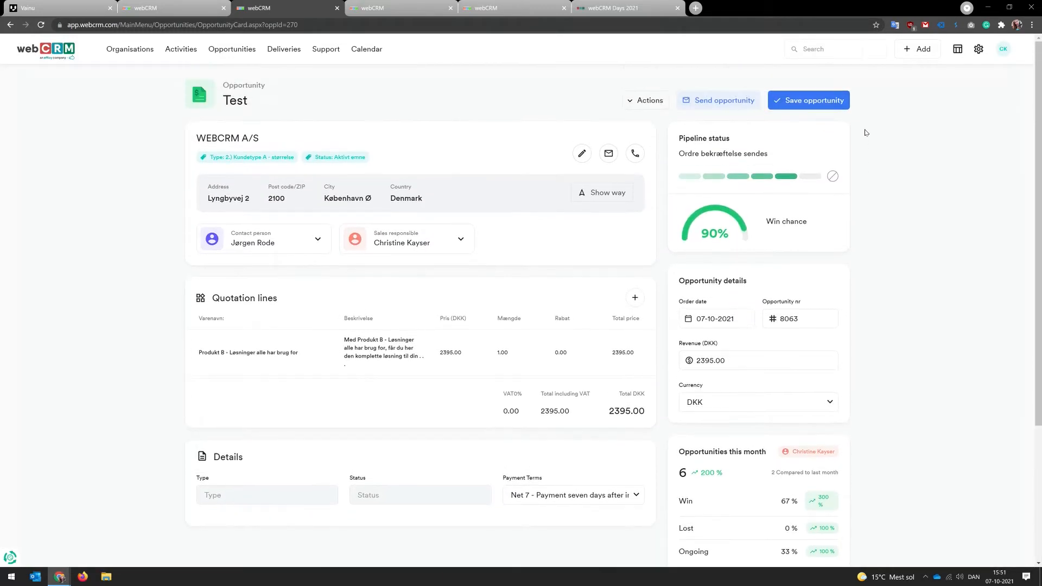
click(833, 176)
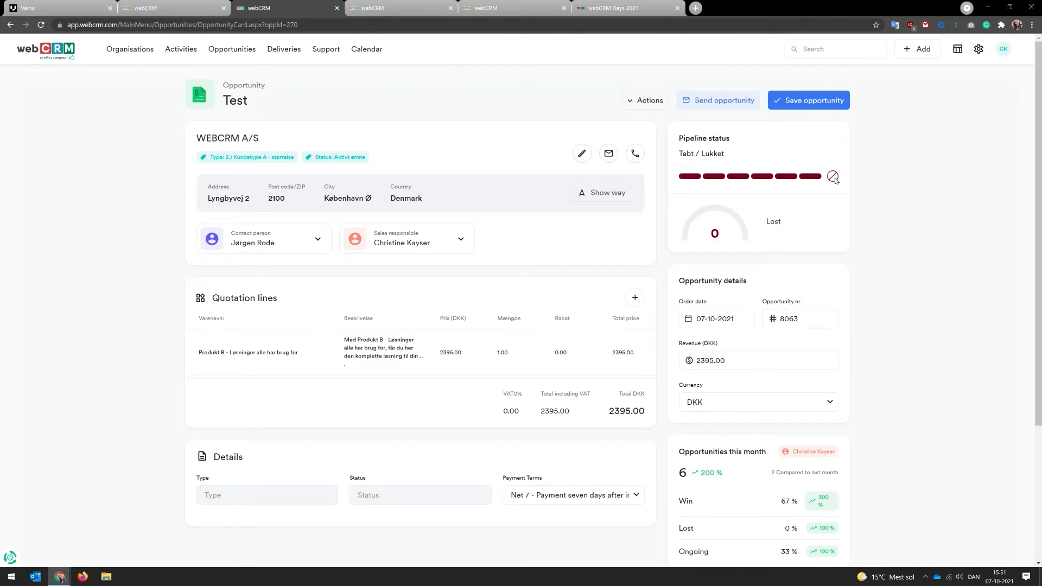
click(833, 177)
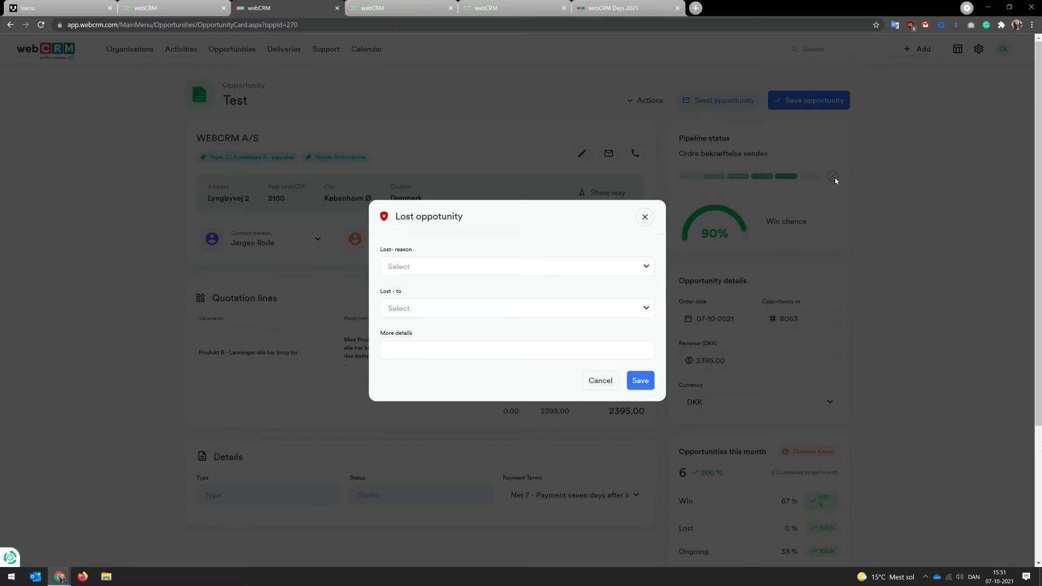
click(636, 268)
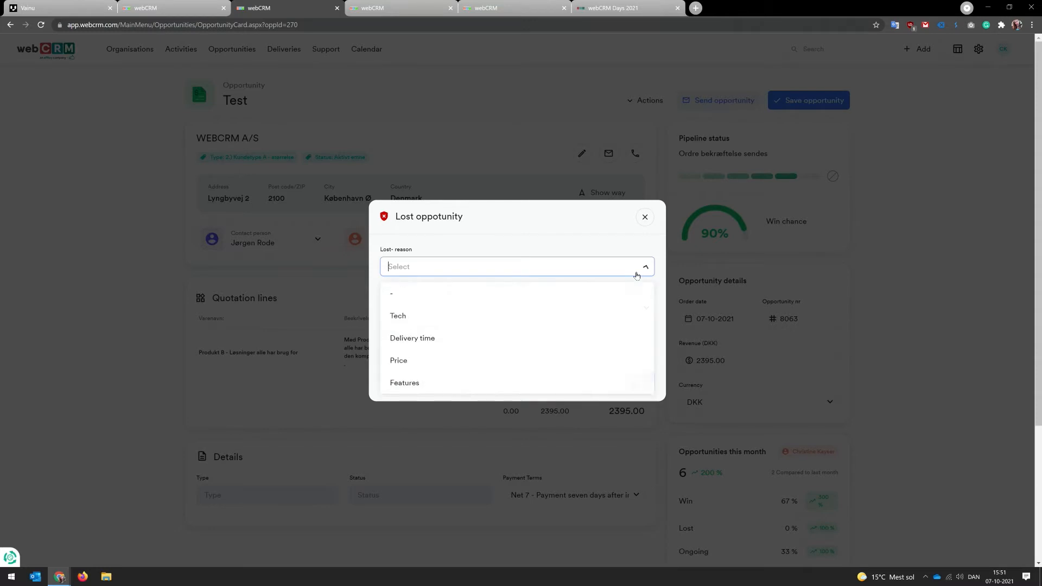
click(494, 338)
click(526, 307)
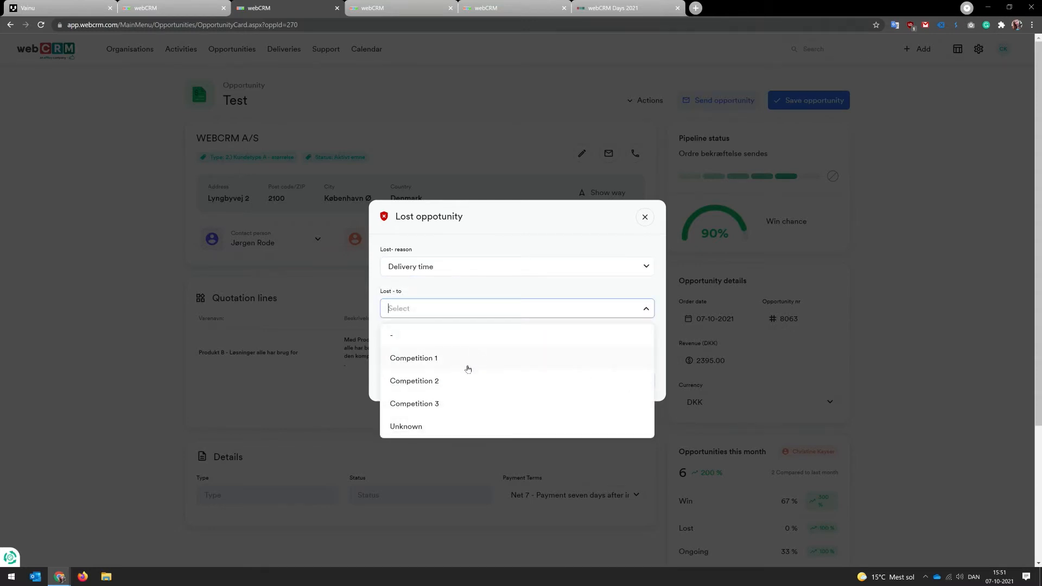
click(468, 364)
click(540, 347)
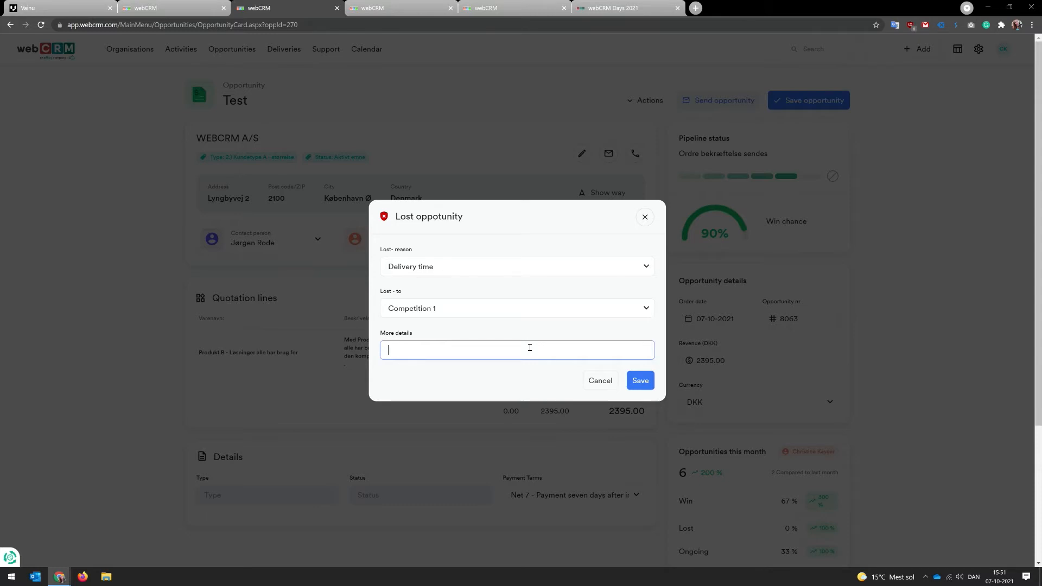
click(598, 382)
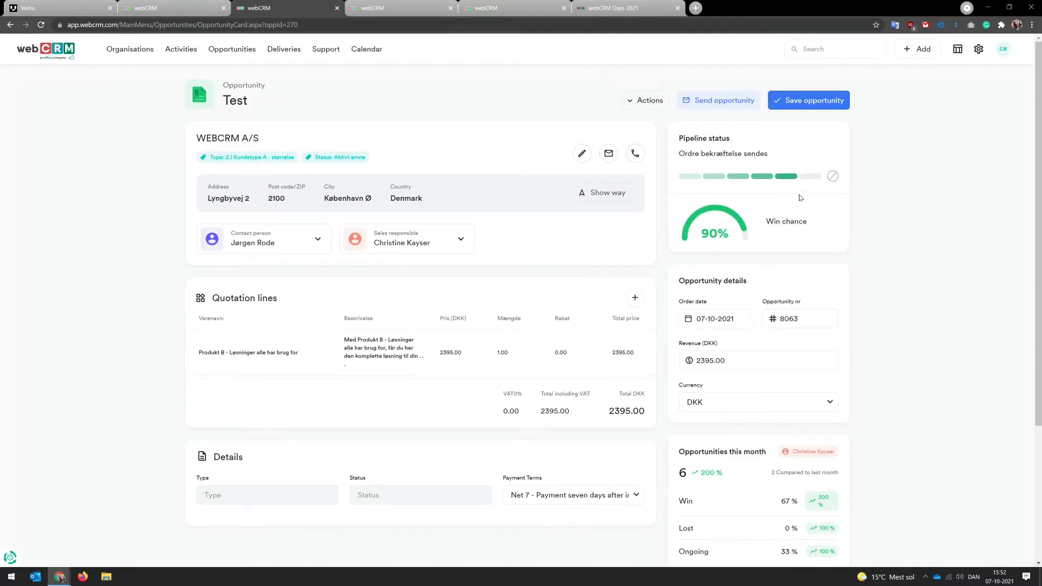
Step: Move the opportunity to the final won pipeline stage, then open the Opportunities overview in list view
click(812, 178)
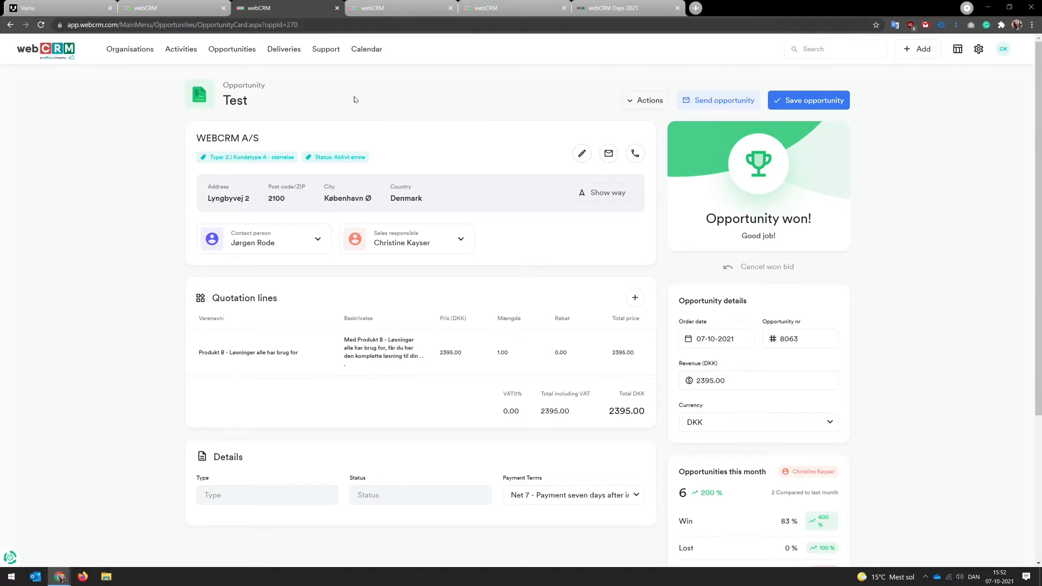
click(242, 51)
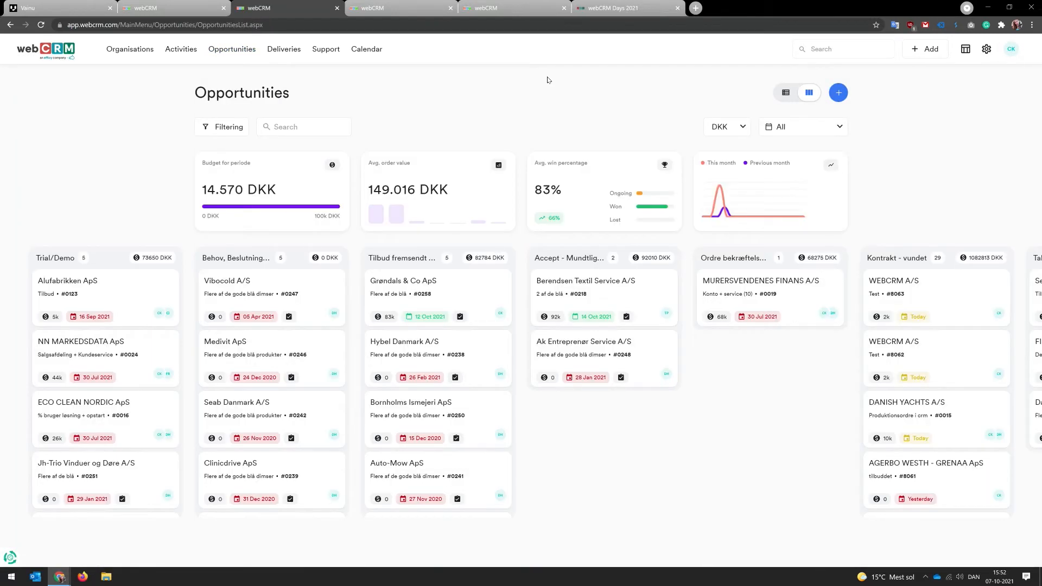
click(785, 94)
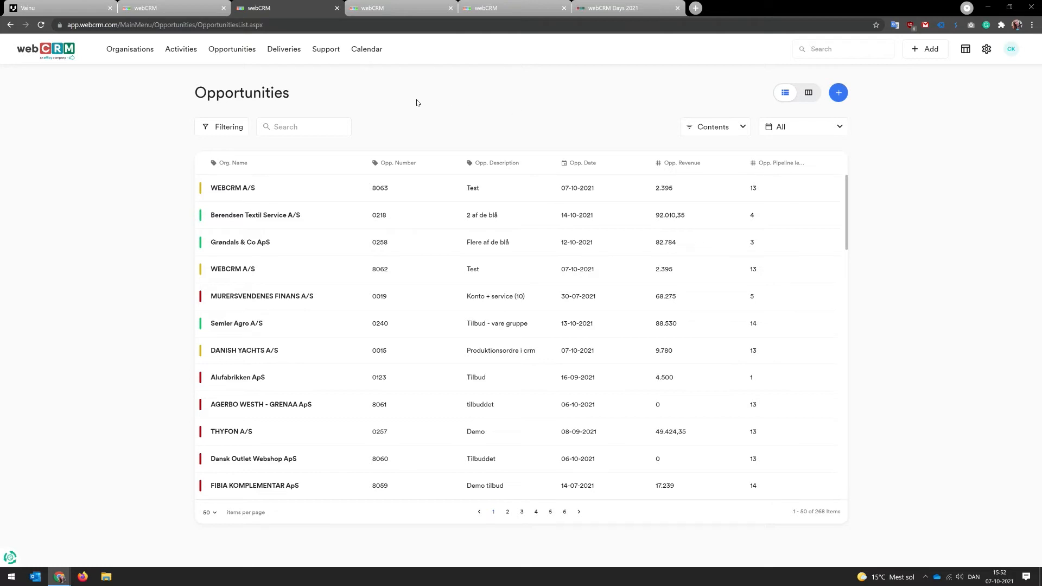
Step: Filter the opportunities list by organisation type 1.) Leads eller Emner
click(227, 130)
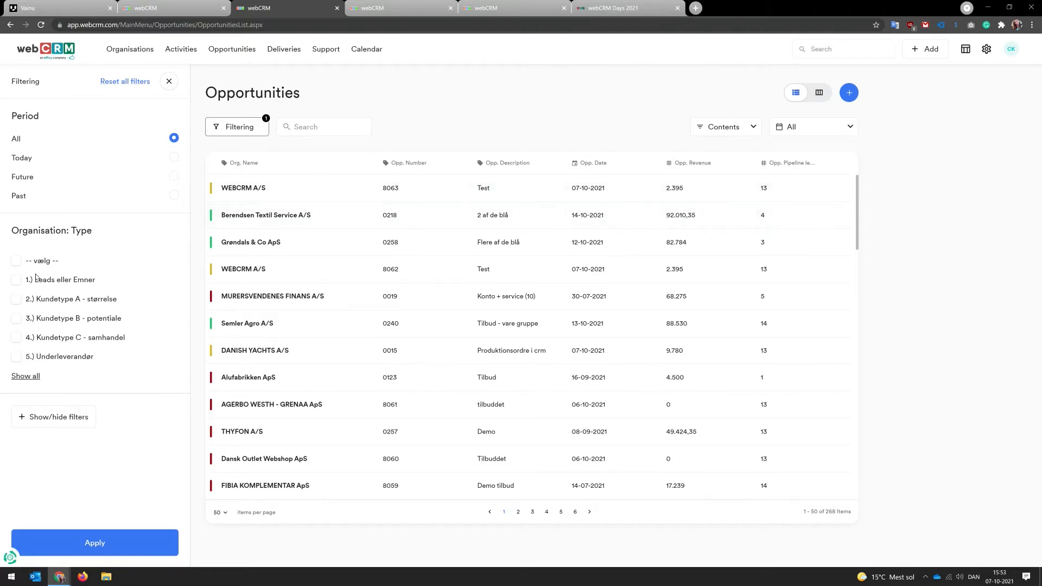
click(16, 280)
click(84, 545)
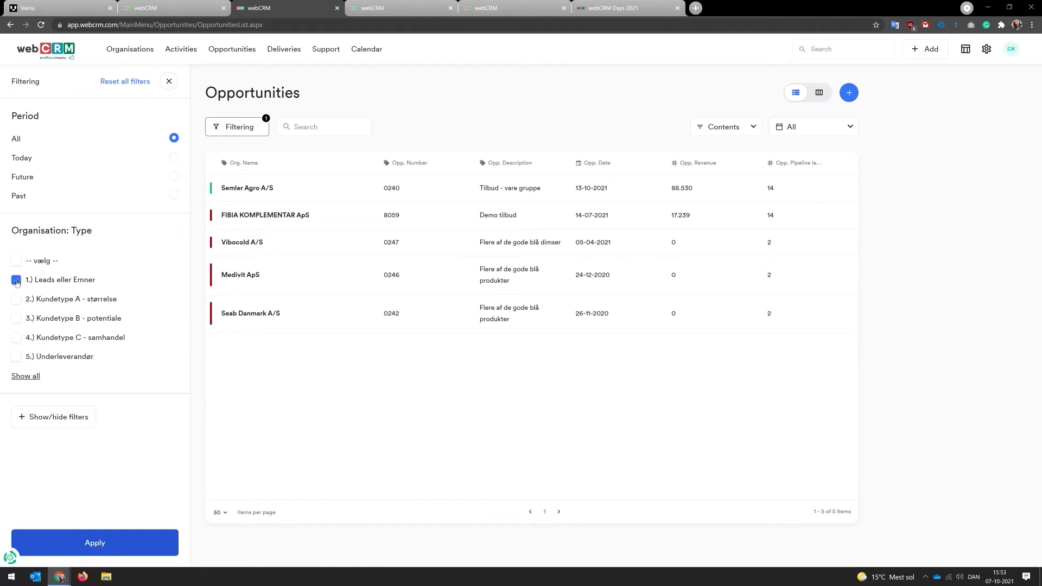
Step: Add the Organisation: Country field to the available filters by searching for coun
click(75, 416)
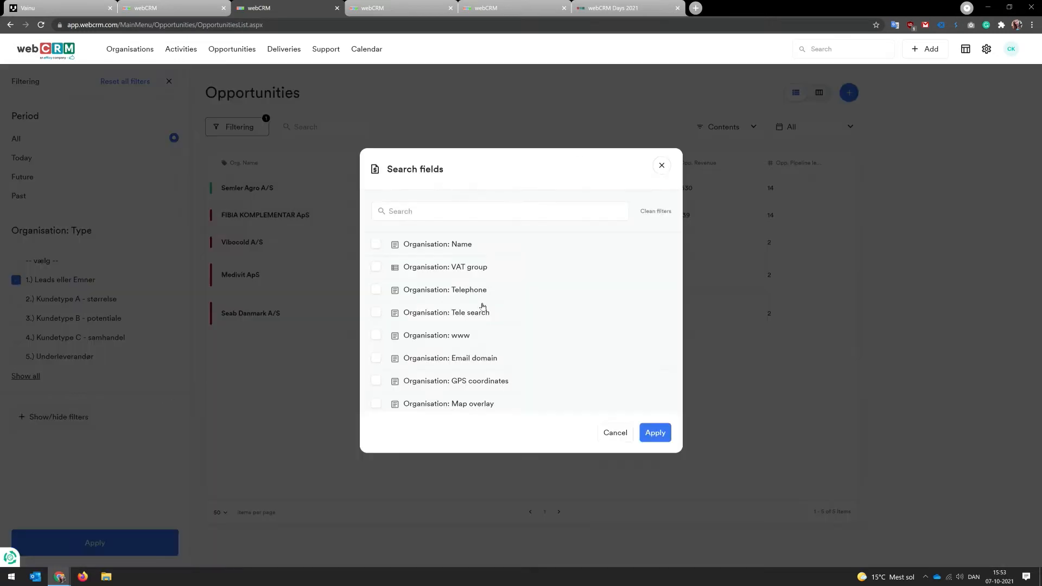
scroll(482, 307, down, 10)
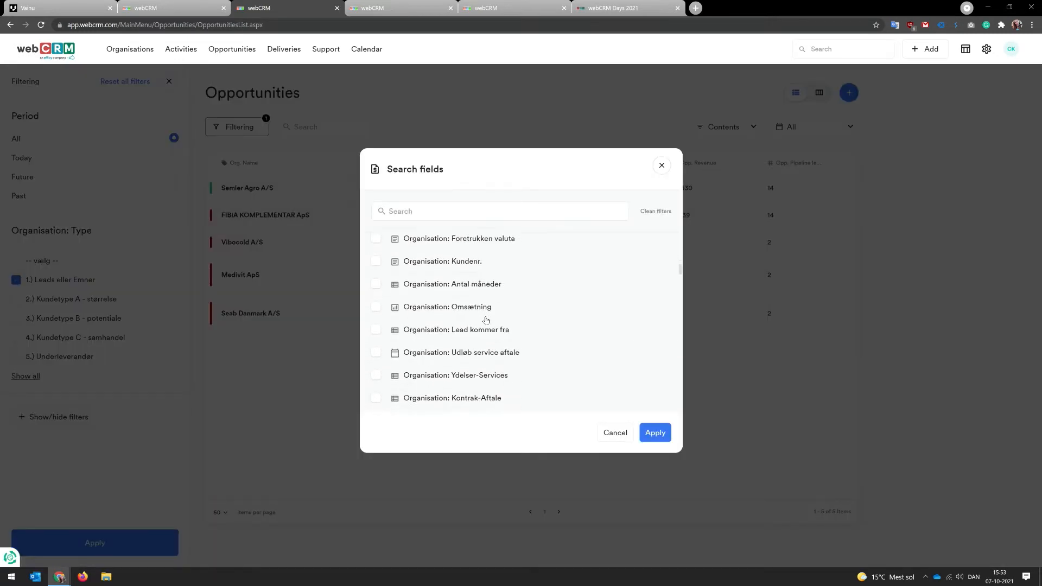
scroll(486, 320, down, 2)
click(428, 211)
text(co)
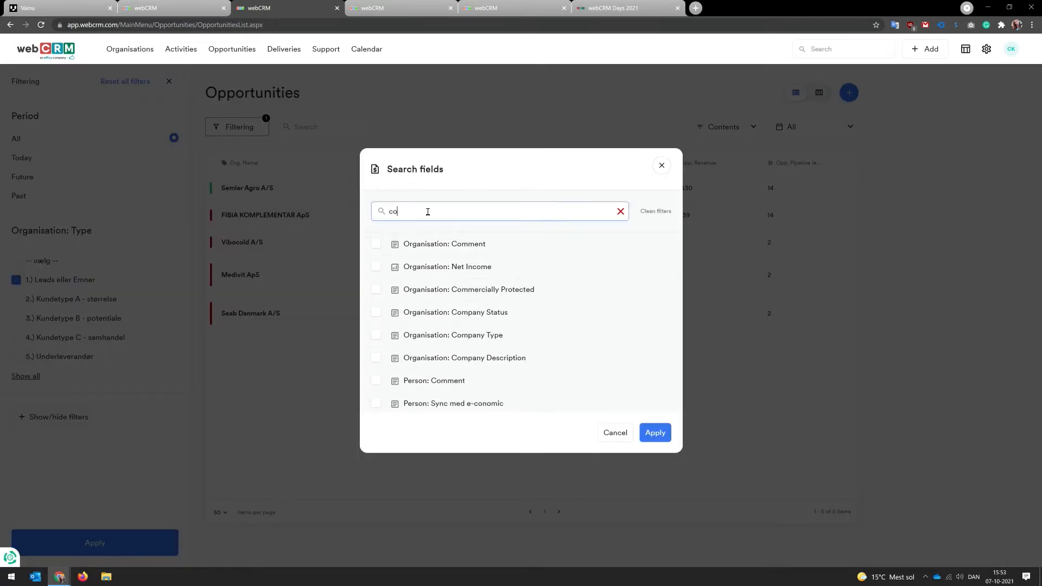
text(un)
click(376, 316)
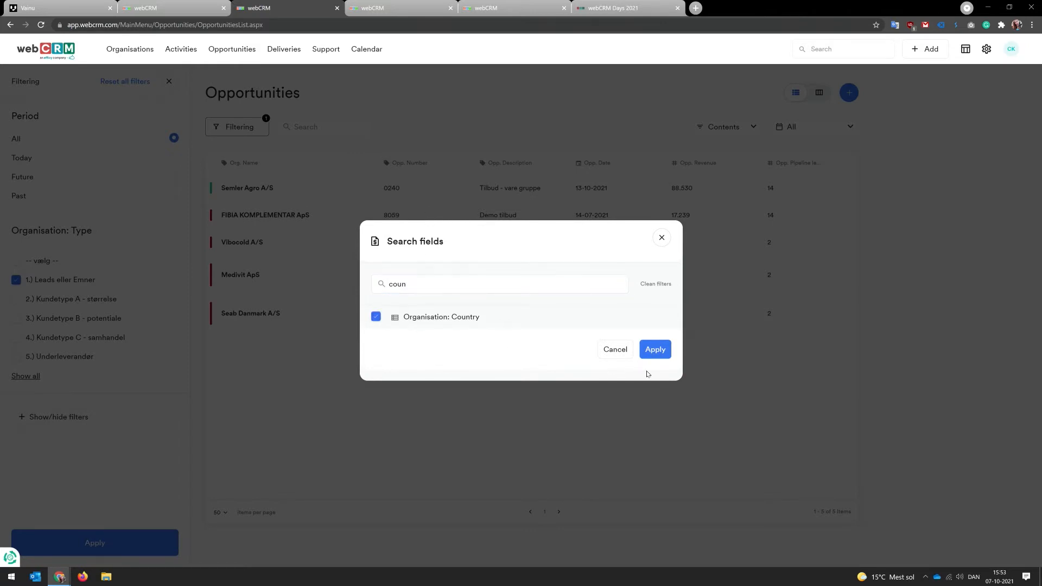
click(655, 348)
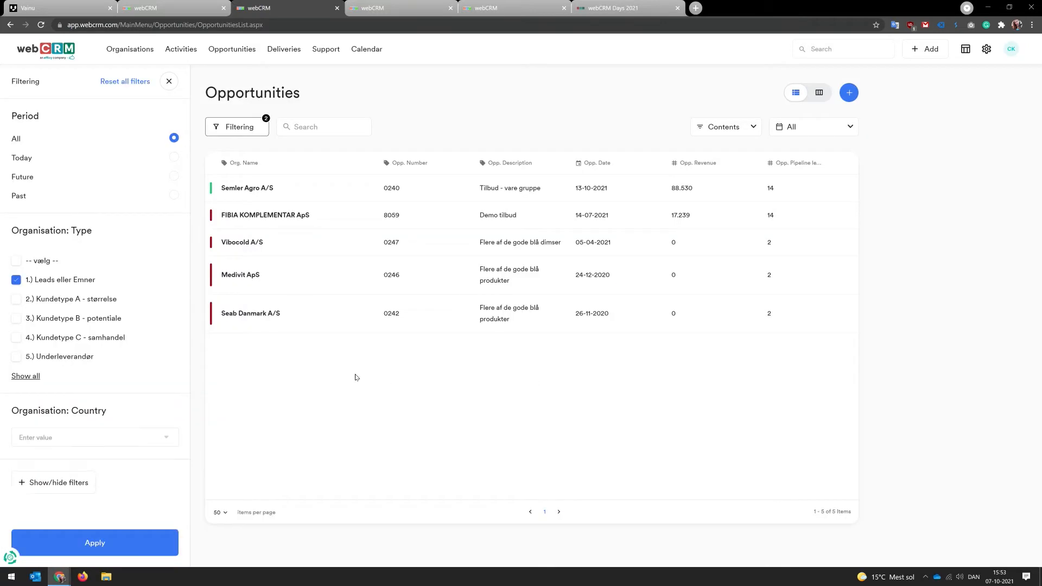
Step: Set the organisation country filter to Denmark and apply the filters
click(87, 437)
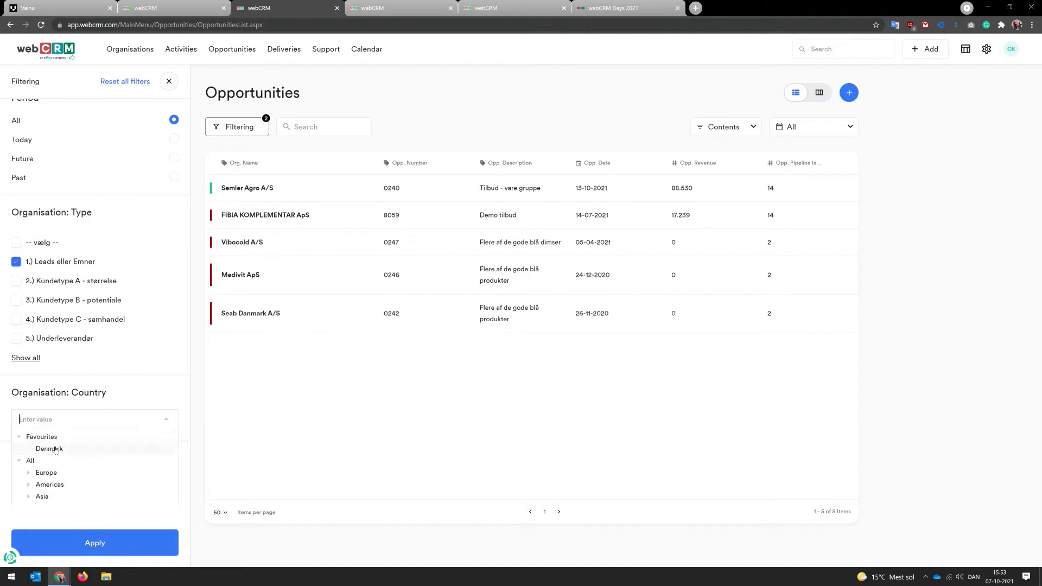
click(56, 449)
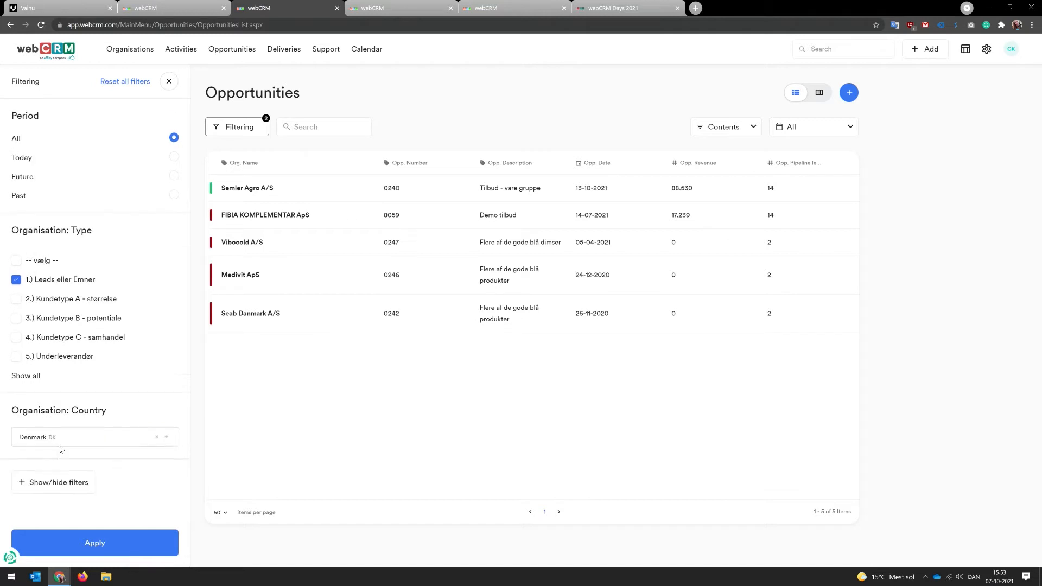
click(100, 534)
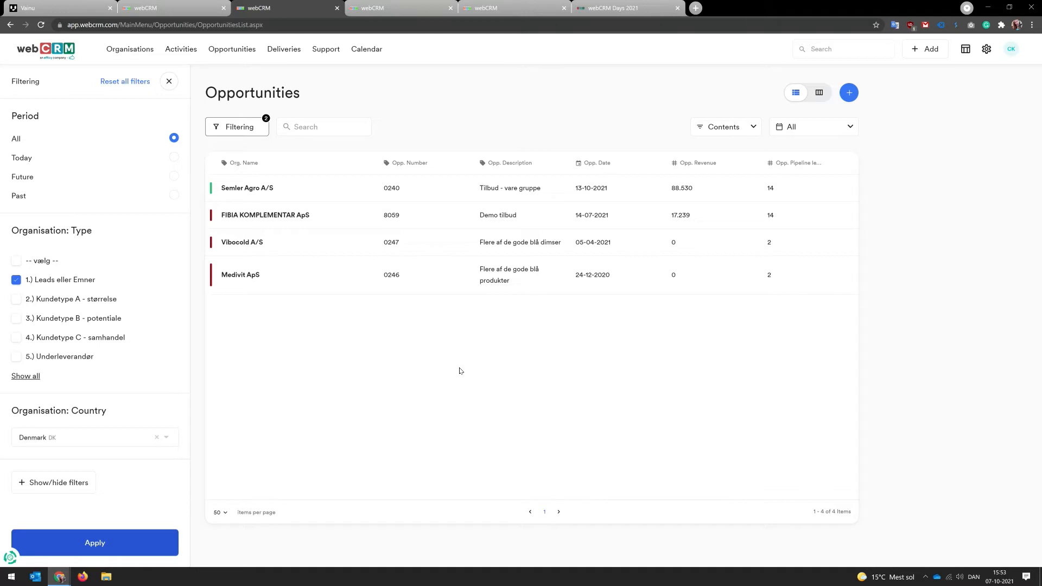
Step: Add the Organisation: Telephone column to the opportunities list contents
click(751, 127)
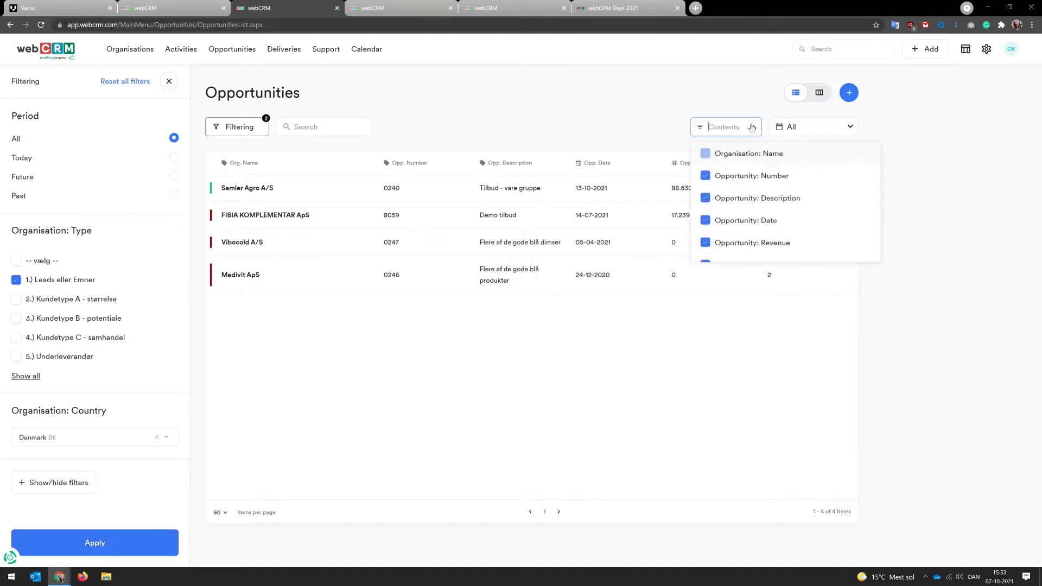
scroll(764, 187, down, 3)
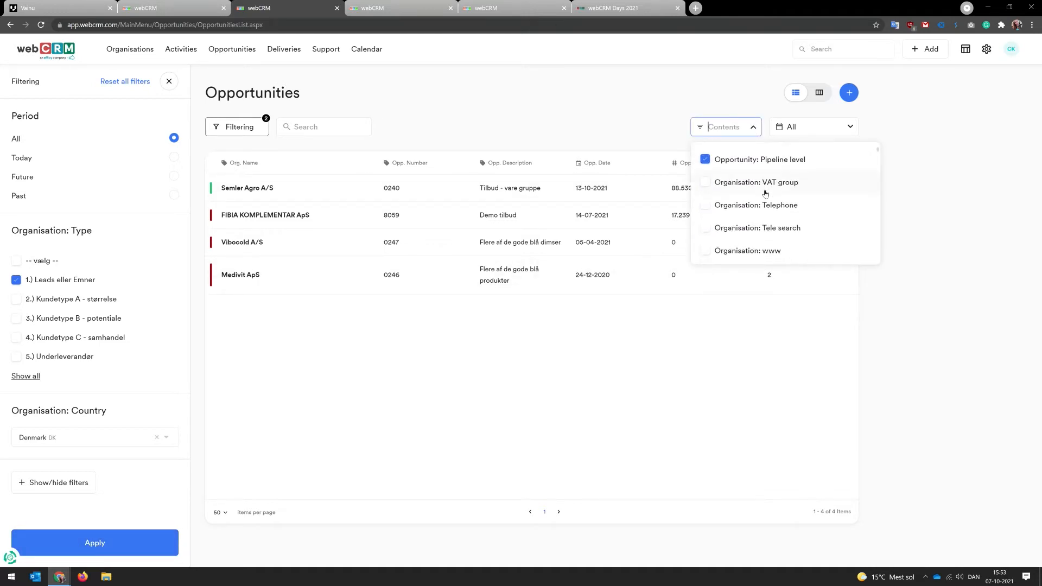
scroll(765, 194, down, 1)
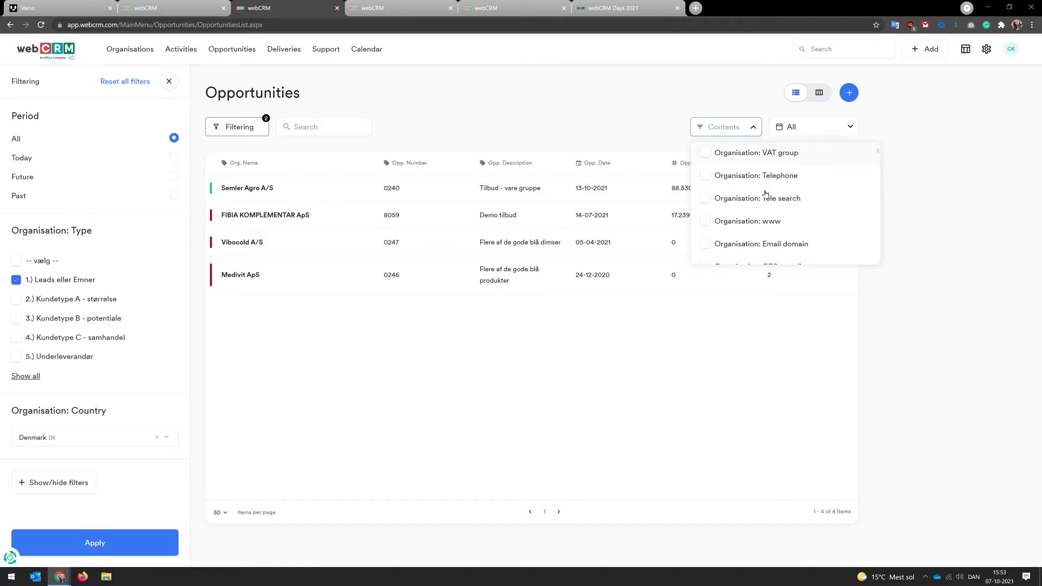
click(706, 178)
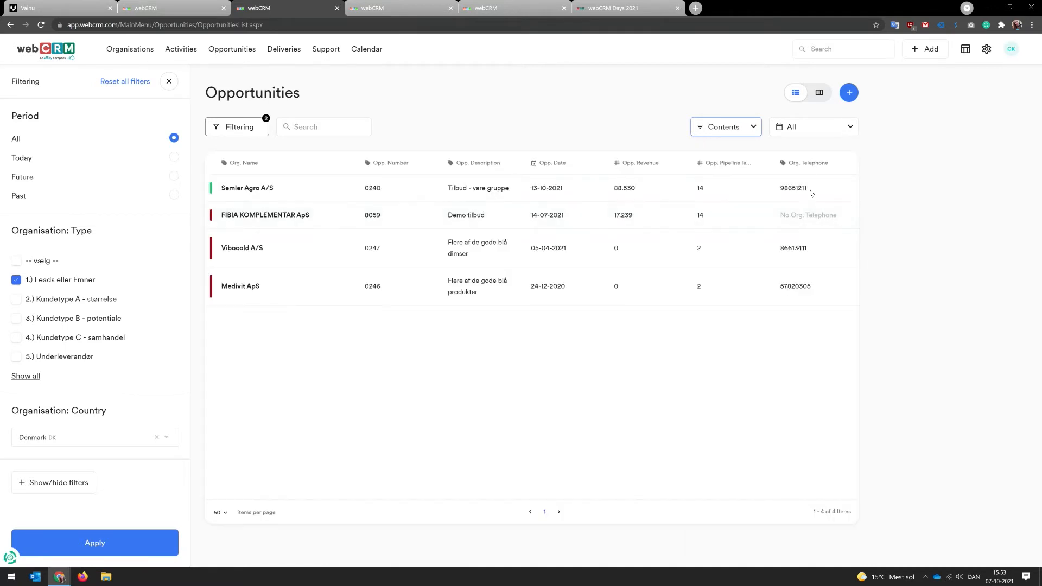